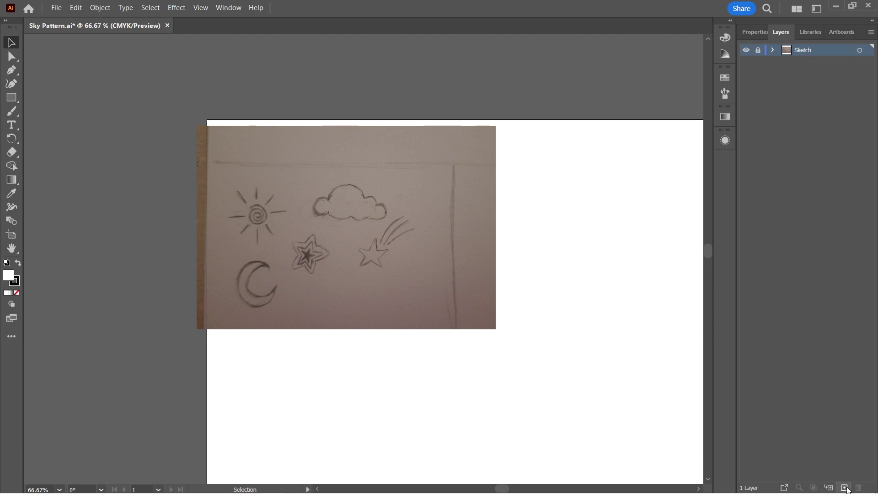
Add a layer named "Digital Drawing" above the Sketch layer and create a sublayer named "1" inside it.
left_click(843, 487)
double_click(800, 54)
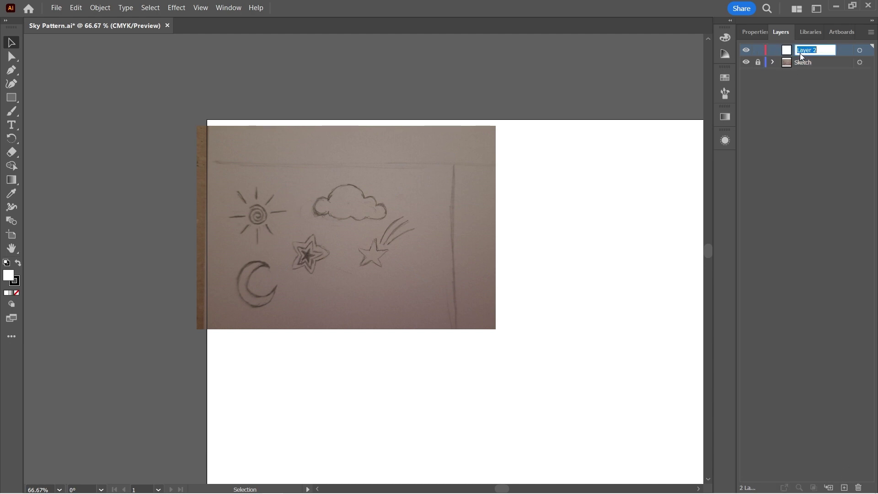
type("Digital Drawing")
key("Return")
left_click(829, 487)
double_click(818, 62)
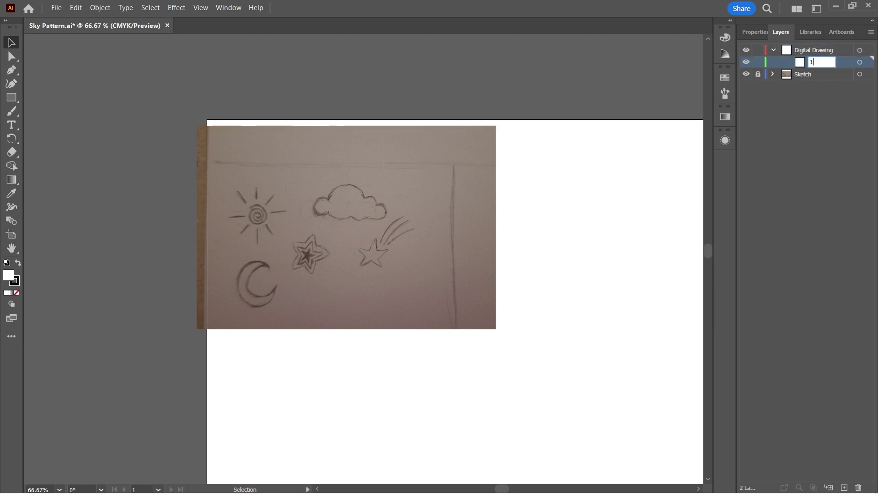
Trace the sketched cloud with four overlapping white, black-outlined ellipses, one large for the main bump and three smaller ones beside it.
key("ctrl+equal")
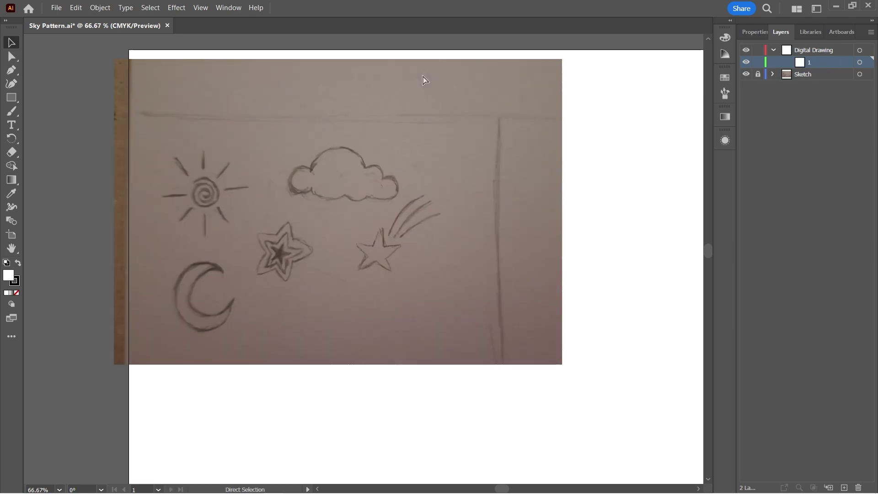
key("ctrl+equal")
key("h")
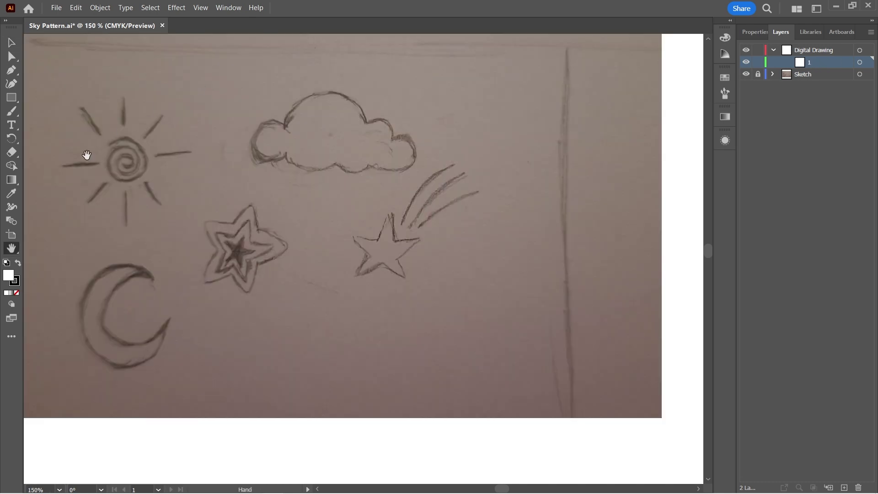
mouse_move(86, 155)
left_mouse_down()
mouse_move(161, 181)
mouse_move(98, 210)
mouse_move(163, 249)
left_mouse_up()
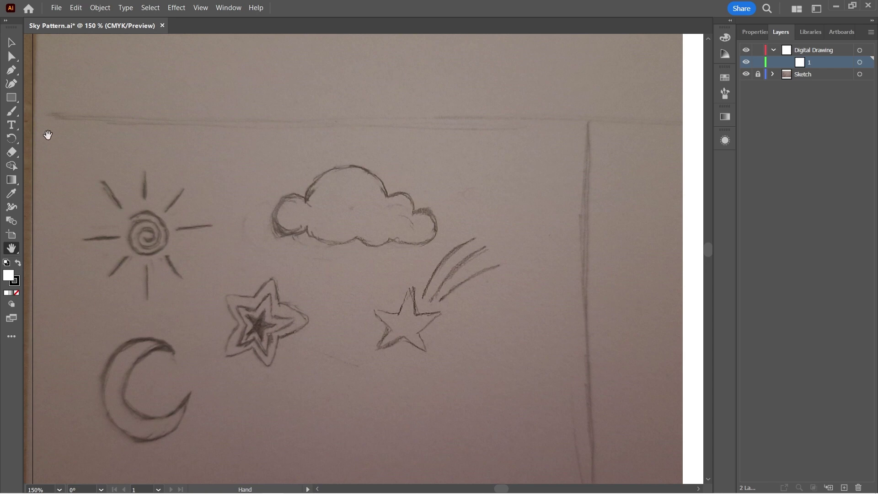
left_click_drag(12, 97, 77, 111)
mouse_move(312, 228)
left_mouse_down()
mouse_move(325, 241)
mouse_move(287, 216)
mouse_move(306, 231)
mouse_move(288, 213)
mouse_move(322, 208)
mouse_move(327, 176)
mouse_move(389, 203)
left_mouse_up()
left_click(11, 43)
left_click_drag(349, 176, 348, 166)
left_click_drag(347, 230, 347, 242)
left_click_drag(336, 221, 423, 223)
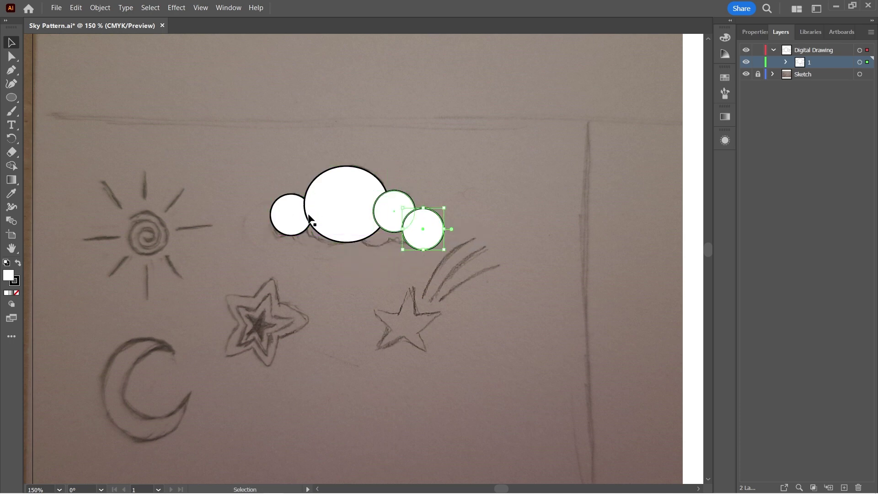
Merge the four overlapping cloud ellipses into a single shape with Shape Builder.
left_click_drag(261, 153, 443, 242)
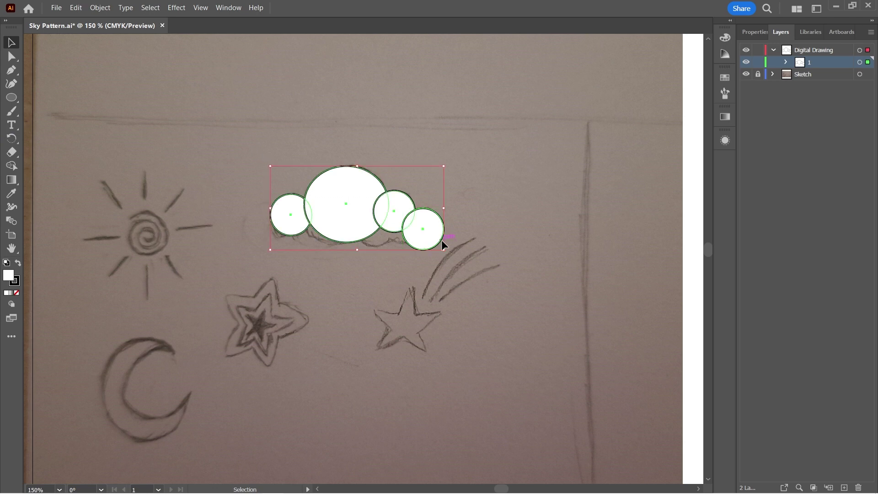
left_click(12, 165)
mouse_move(288, 209)
left_mouse_down()
mouse_move(398, 210)
mouse_move(413, 234)
mouse_move(420, 229)
left_mouse_up()
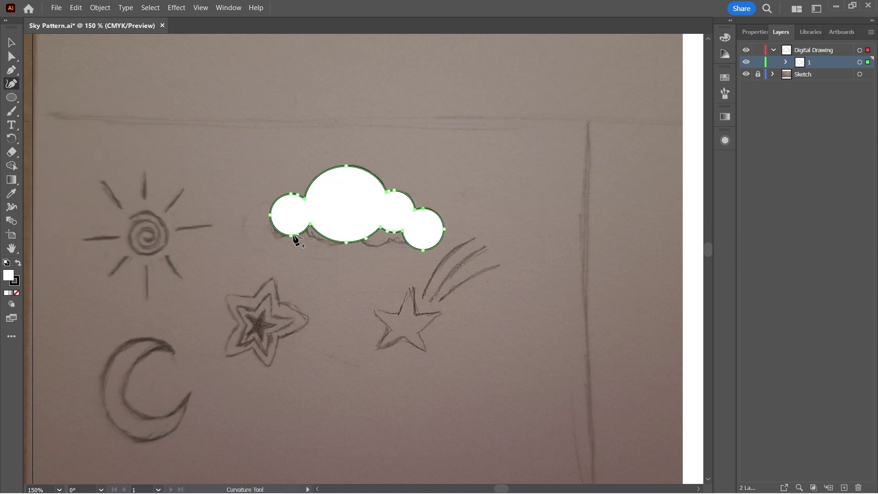
Lower the merged cloud shape's opacity to 72% so the sketch shows through.
key("v")
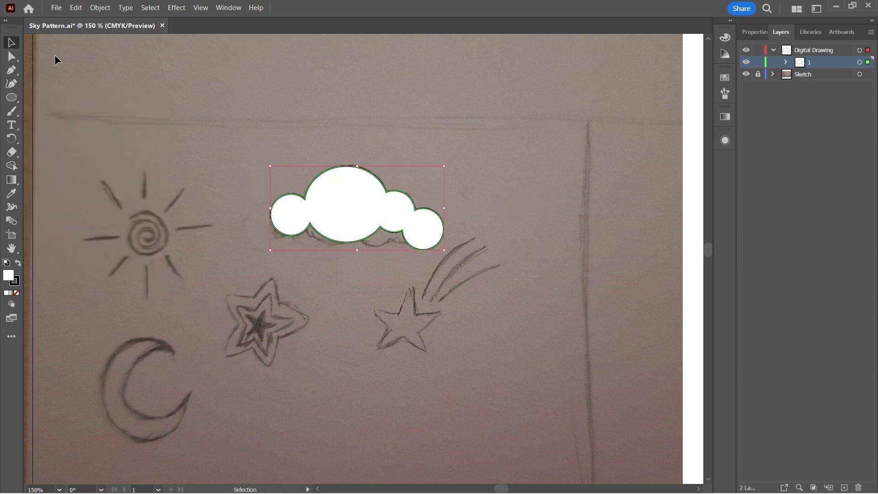
left_click(753, 32)
left_click_drag(808, 207, 805, 205)
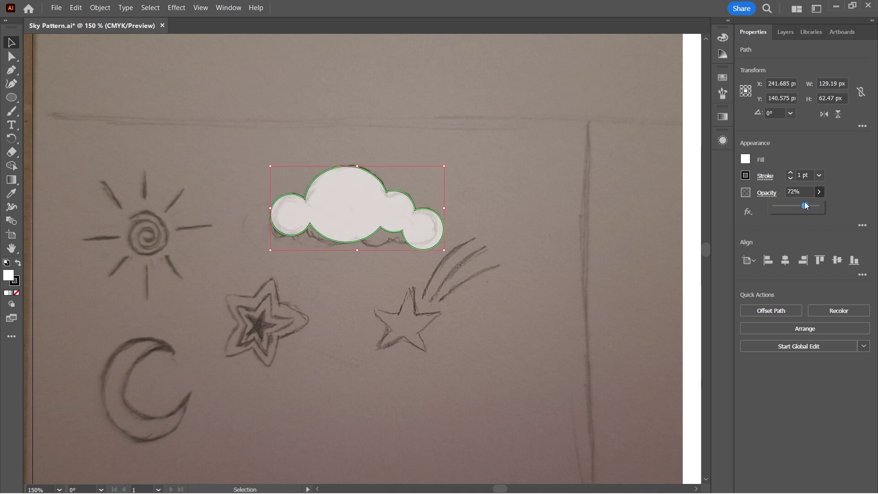
Reshape the cloud's left bump and the underside of its large bump with the Curvature Tool to follow the sketch.
key("ctrl+equal")
key("ctrl+equal")
key("ctrl+equal")
left_click(12, 84)
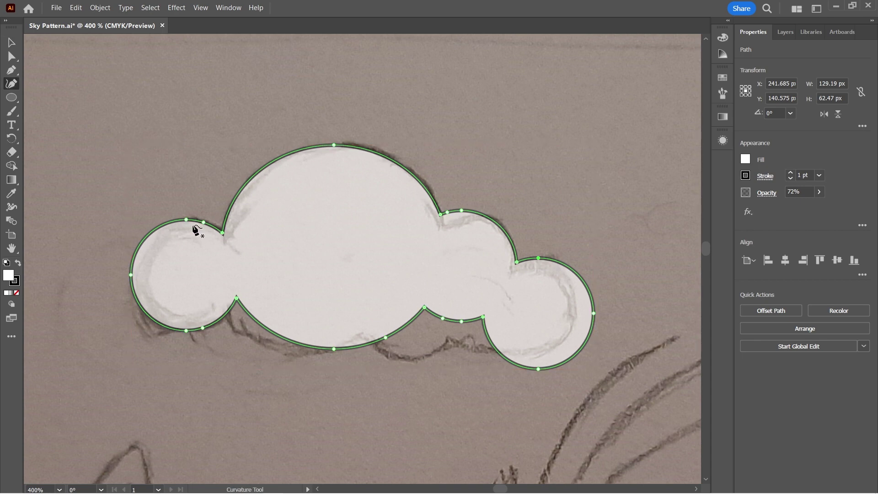
left_click_drag(185, 220, 157, 227)
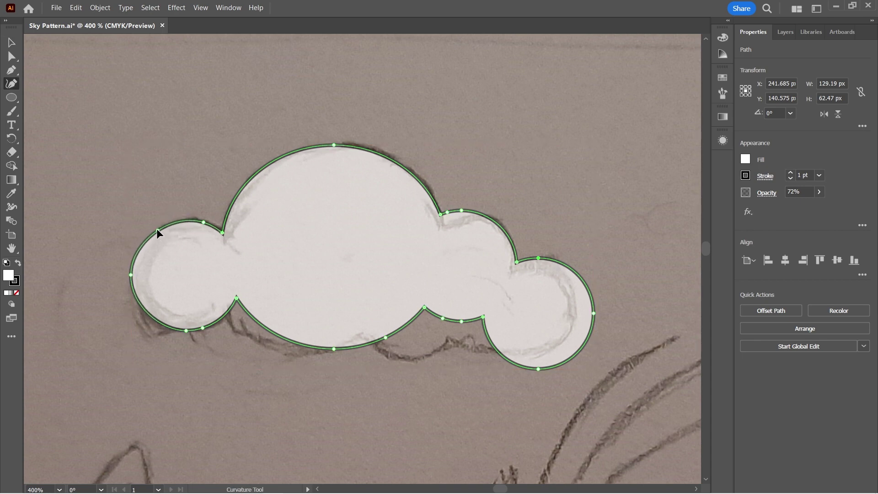
left_click_drag(185, 330, 205, 321)
left_click_drag(234, 298, 230, 305)
left_click_drag(274, 333, 263, 342)
left_click_drag(333, 349, 306, 360)
left_click_drag(385, 337, 363, 334)
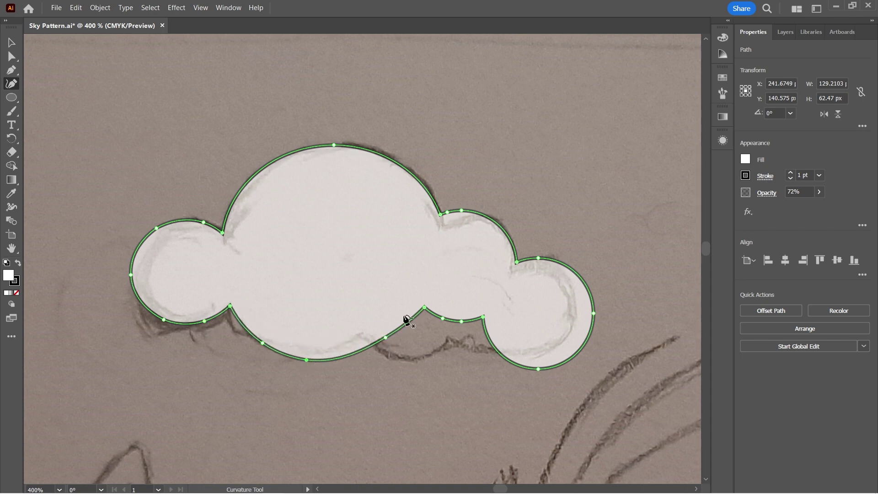
Form the cloud's lower-right scallop by turning anchors into corners, moving points onto the sketch and deleting surplus ones.
double_click(363, 334)
double_click(424, 307)
left_click_drag(424, 307, 414, 355)
left_click(441, 318)
key("Delete")
left_click(482, 317)
key("Delete")
double_click(461, 322)
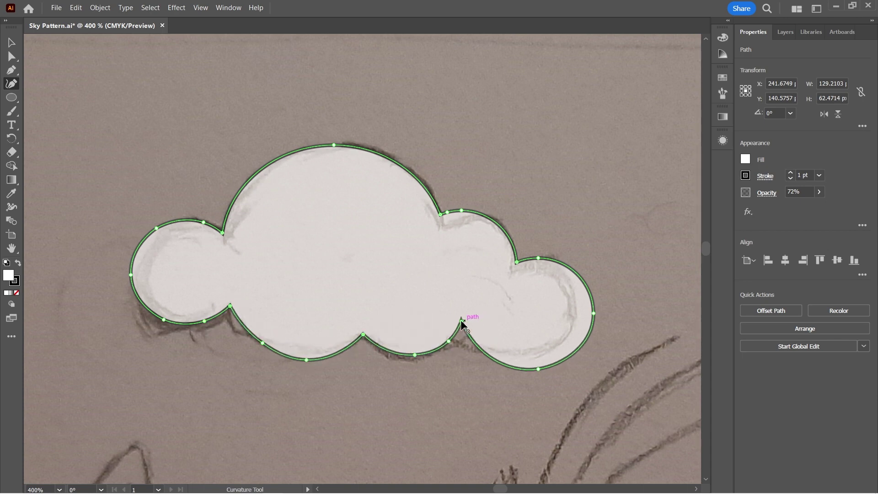
left_click_drag(461, 321, 451, 335)
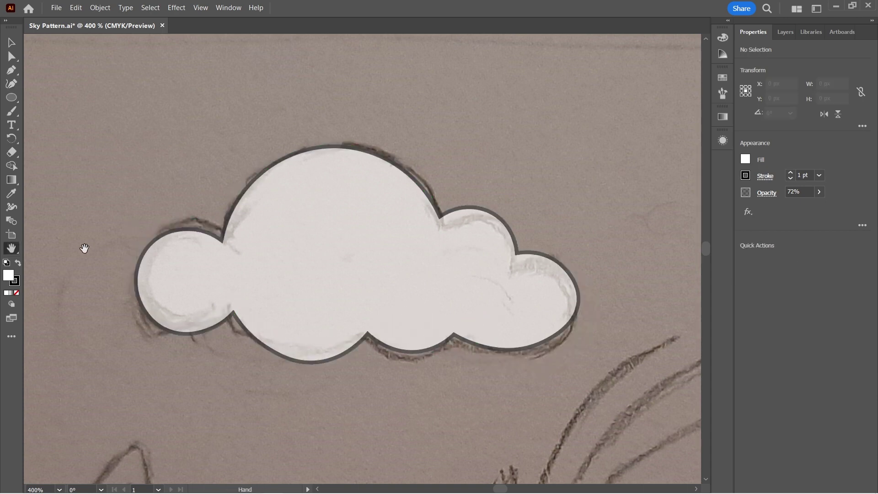
Create another sublayer inside Digital Drawing and name it "2" for tracing the sun.
left_click_drag(84, 249, 496, 282)
left_click_drag(169, 274, 255, 200)
left_click(789, 33)
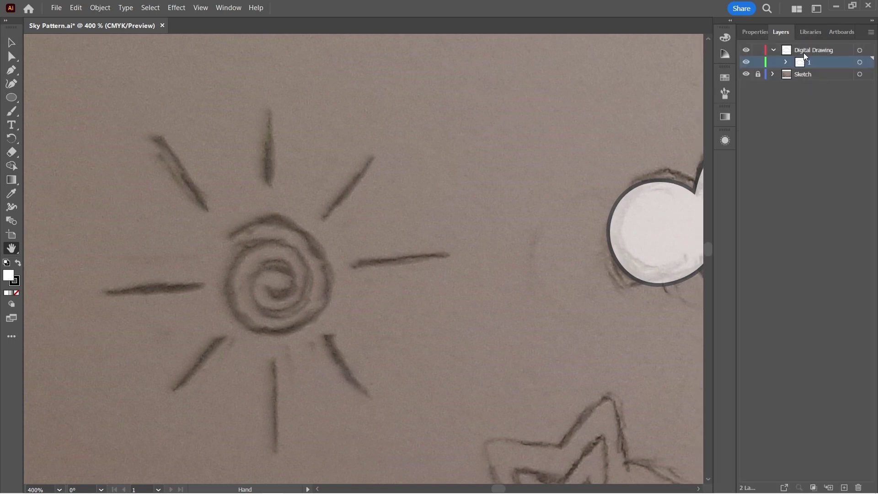
left_click(805, 50)
left_click(828, 487)
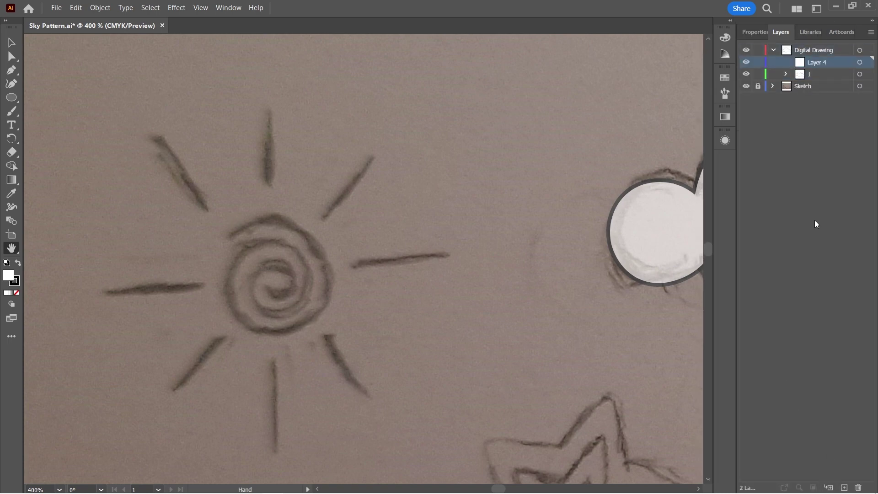
double_click(810, 63)
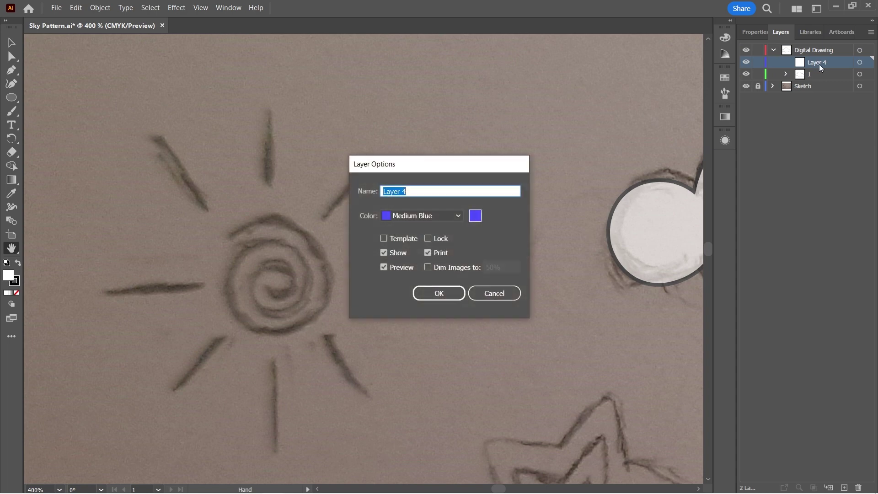
type("2")
key("Return")
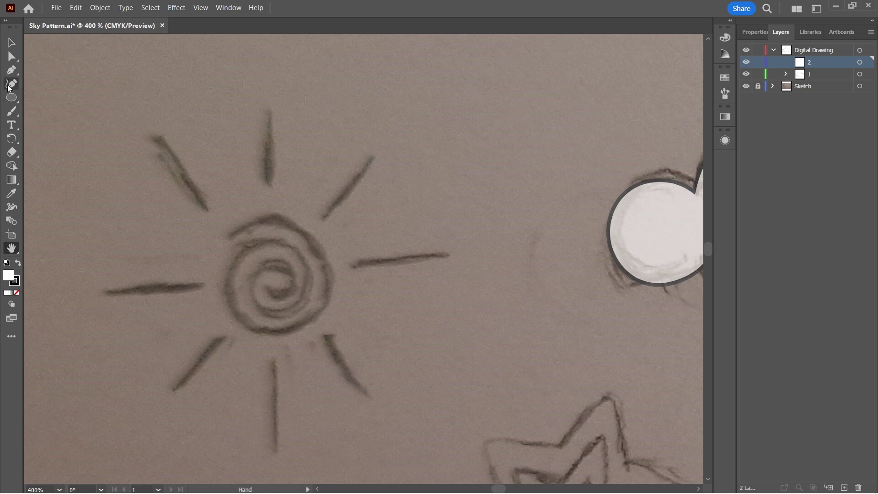
Trace the sun's spiral from its outer end to the centre with the Pen tool, using no fill.
left_click(11, 70)
left_click(228, 234)
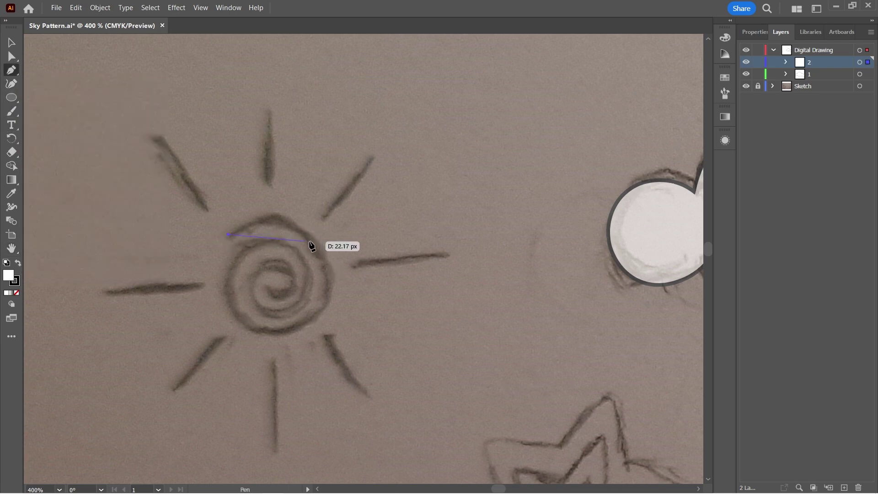
left_click(17, 292)
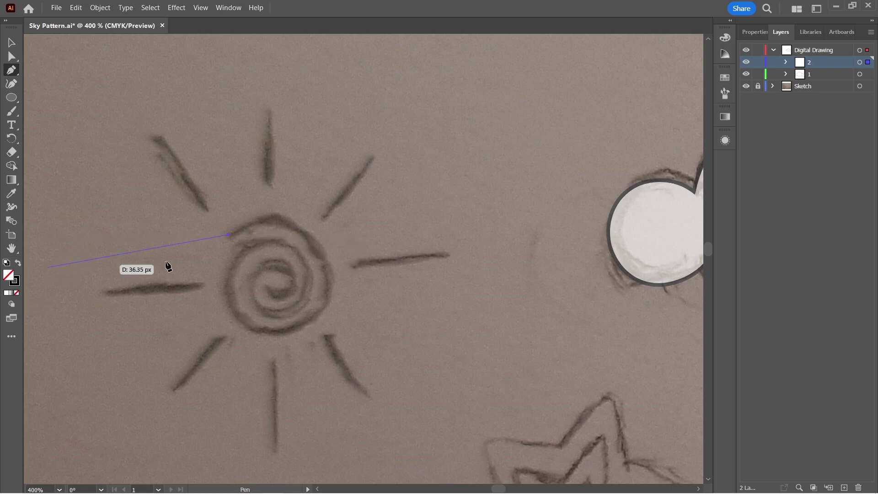
mouse_move(308, 234)
left_mouse_down()
mouse_move(350, 285)
mouse_move(342, 276)
left_mouse_up()
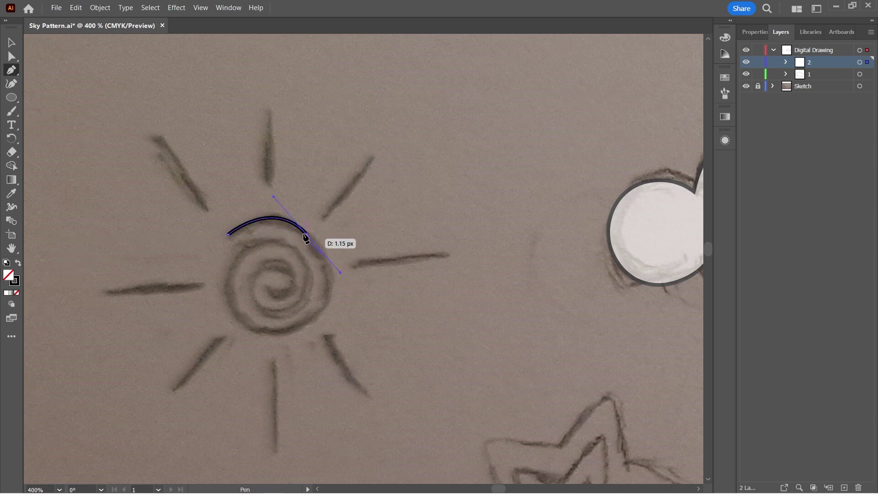
left_click(308, 234)
left_click_drag(318, 314, 292, 355)
left_click(318, 314)
left_click_drag(235, 313, 196, 272)
left_click(235, 314)
mouse_move(238, 259)
left_mouse_down()
mouse_move(262, 245)
mouse_move(312, 259)
left_mouse_up()
left_click(238, 259)
left_click_drag(301, 307, 284, 333)
left_click_drag(257, 305, 246, 293)
left_click_drag(260, 264, 286, 267)
left_click_drag(287, 294, 271, 275)
Smooth the left side of the spiral by shifting its upper-left anchor outward and deleting the lower-left anchor.
left_click(11, 84)
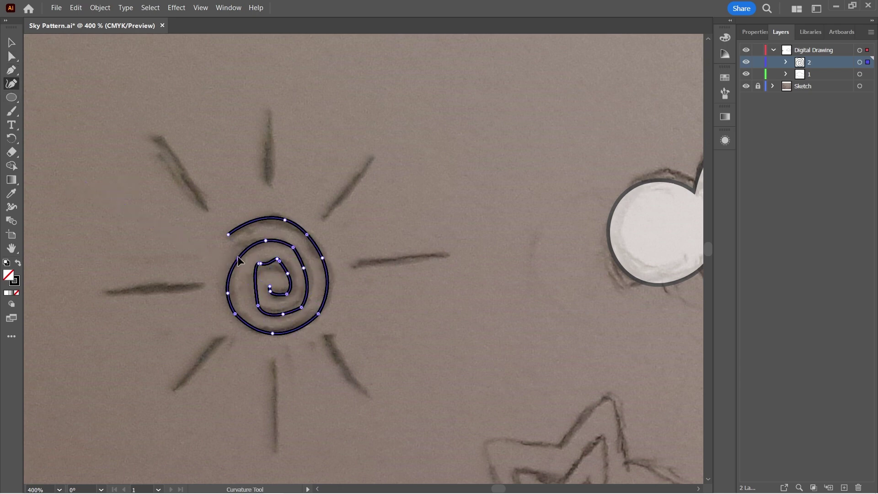
left_click_drag(239, 258, 234, 257)
left_click(272, 334)
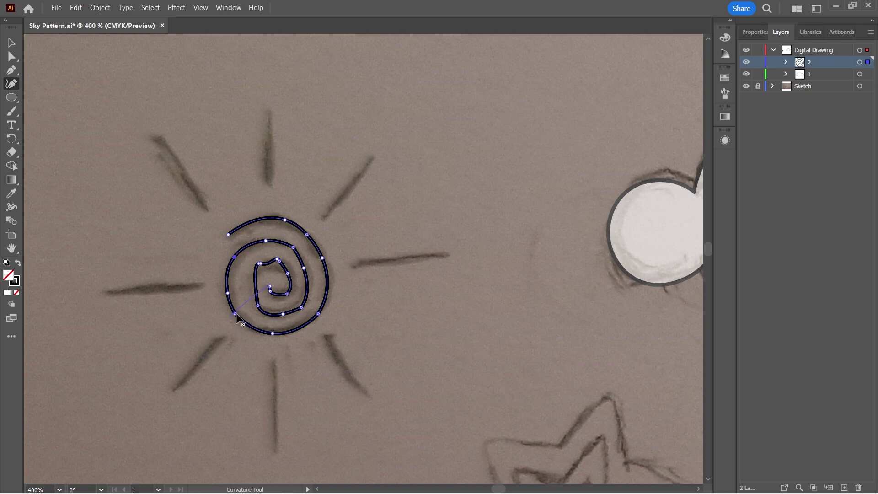
left_click(234, 313)
key("Delete")
Give the spiral's stroke a round cap.
left_click(753, 31)
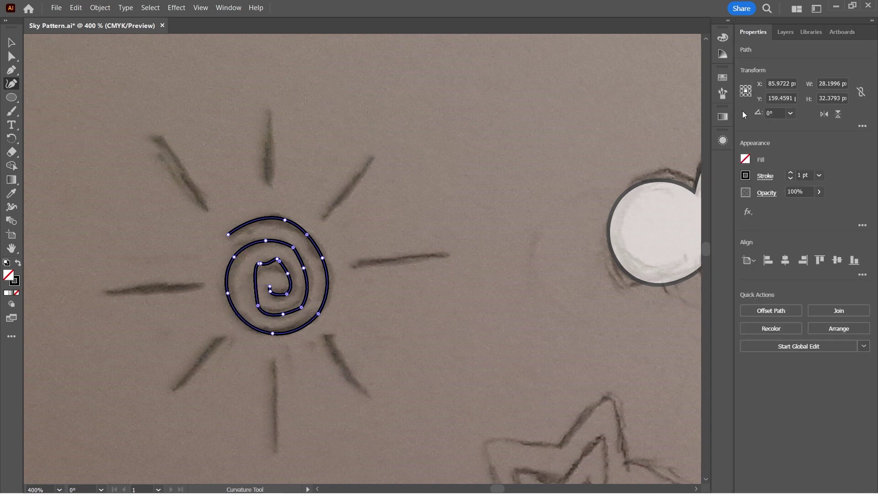
left_click(766, 177)
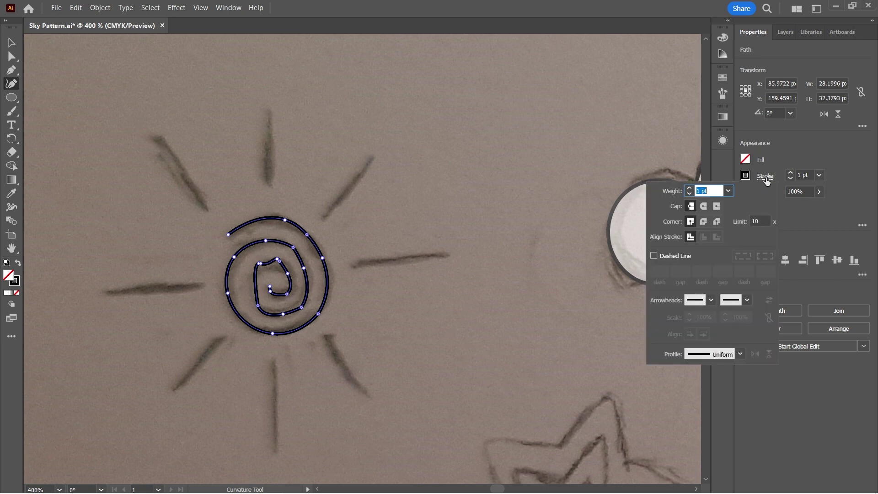
left_click(703, 206)
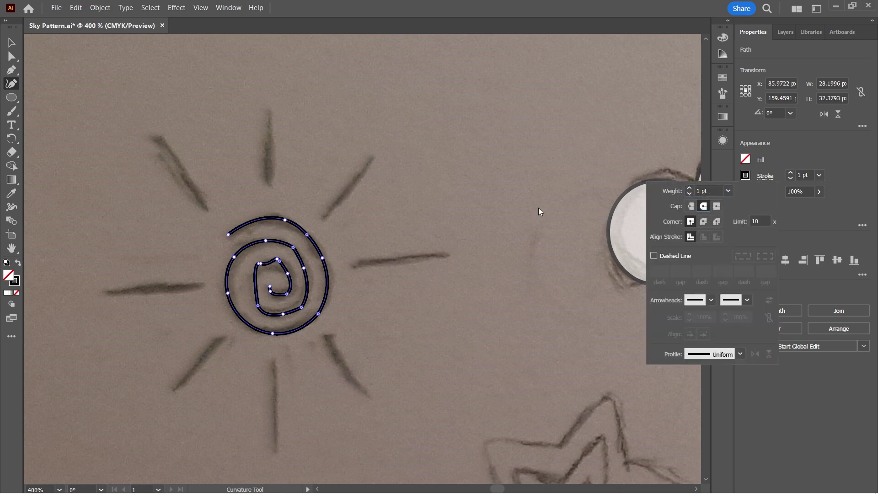
key("Escape")
Draw a straight line over the sun's upper-left sketched ray with the Pen tool and open its stroke options.
key("ctrl+plus")
key("ctrl+plus")
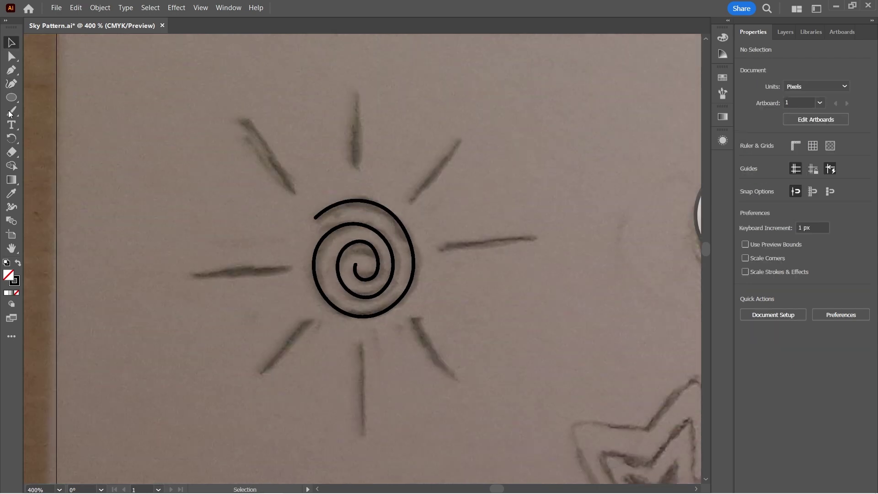
key("p")
left_click(295, 195)
left_click(245, 120)
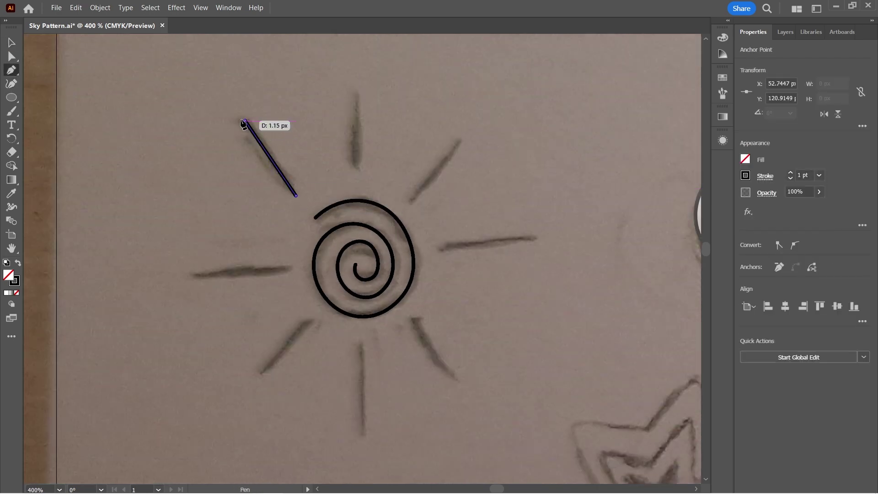
left_click(765, 176)
Duplicate the upper-left ray, rotated near vertical, to form the sun's top and bottom rays.
left_click(12, 42)
left_click(294, 189)
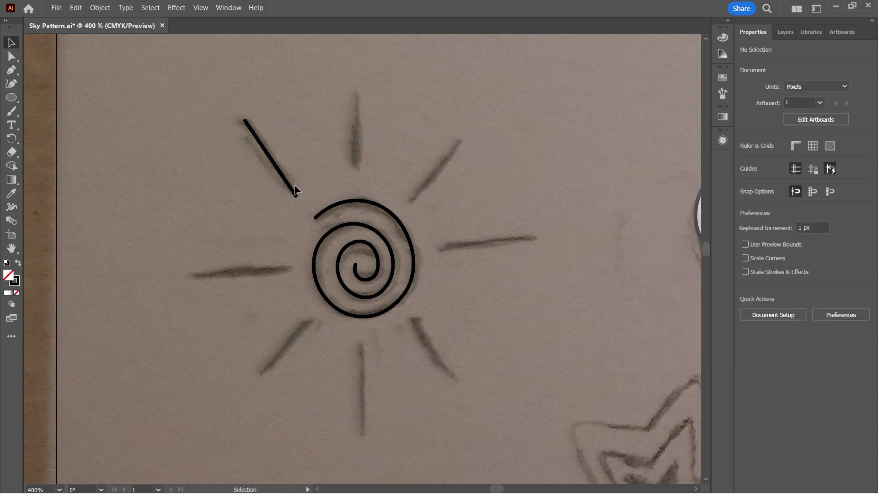
left_click(284, 180)
left_click_drag(273, 163, 219, 243)
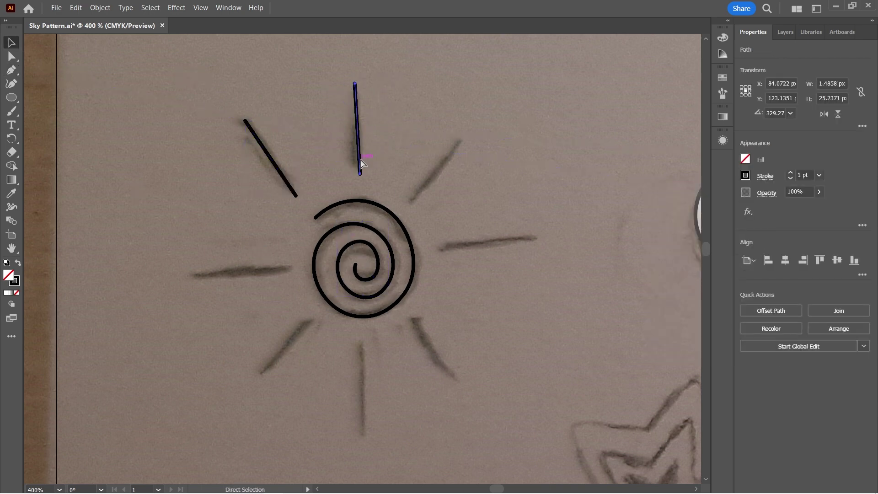
left_click_drag(360, 160, 366, 413, "alt")
Place further copies of the ray as the sun's left, right and lower-right rays, rotating the left and right ones near horizontal.
key("ctrl+v")
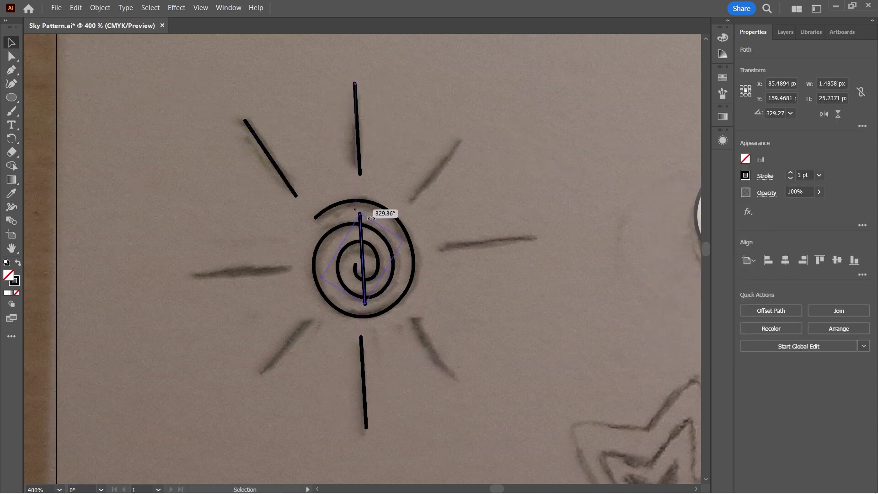
left_click_drag(355, 208, 432, 249)
left_click_drag(317, 261, 232, 270)
left_click(272, 161)
key("ctrl+v")
left_click_drag(348, 238, 431, 344)
left_click_drag(465, 245, 461, 258)
Straighten the left and right rays to horizontal and the top and bottom rays to vertical, nudging the left ray into line.
left_click(274, 270)
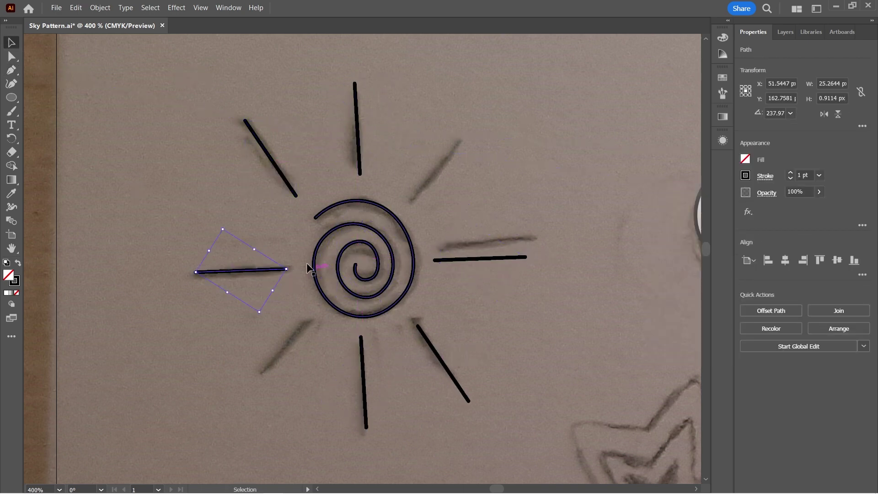
left_click_drag(293, 267, 293, 270)
left_click_drag(217, 271, 223, 265)
left_click(512, 258)
left_click_drag(529, 257, 529, 261)
left_click(362, 348)
left_click_drag(403, 357, 405, 359)
left_click(359, 144)
left_click_drag(401, 106, 401, 110)
left_click(468, 270)
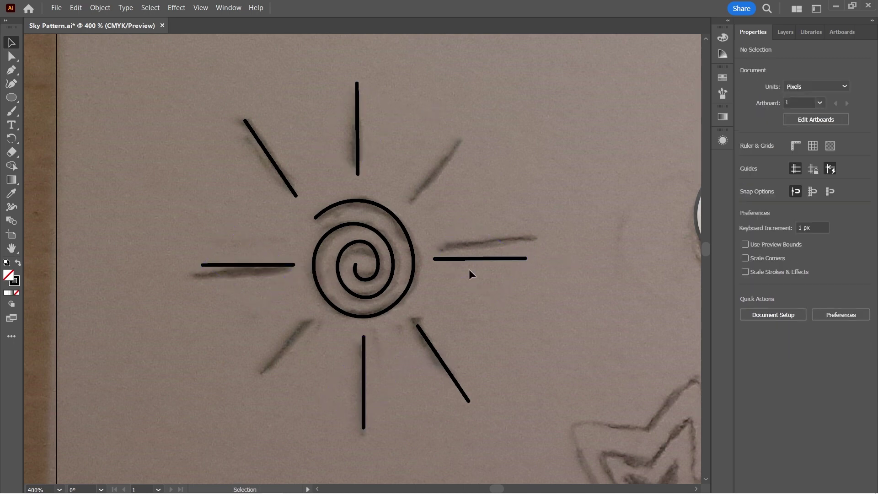
Duplicate the right ray, rotate it diagonally, and place copies as the sun's upper-right and lower-left rays.
left_click_drag(486, 258, 538, 140, "alt")
left_click(538, 139)
left_click_drag(480, 189, 262, 354)
left_click(150, 251)
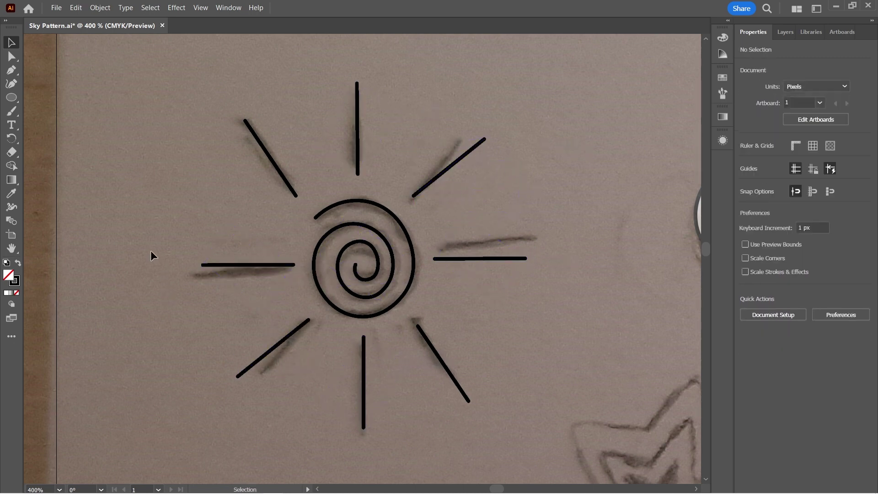
Draw an unfilled circle about 19 px in diameter to the upper left of the sun.
left_click(12, 97)
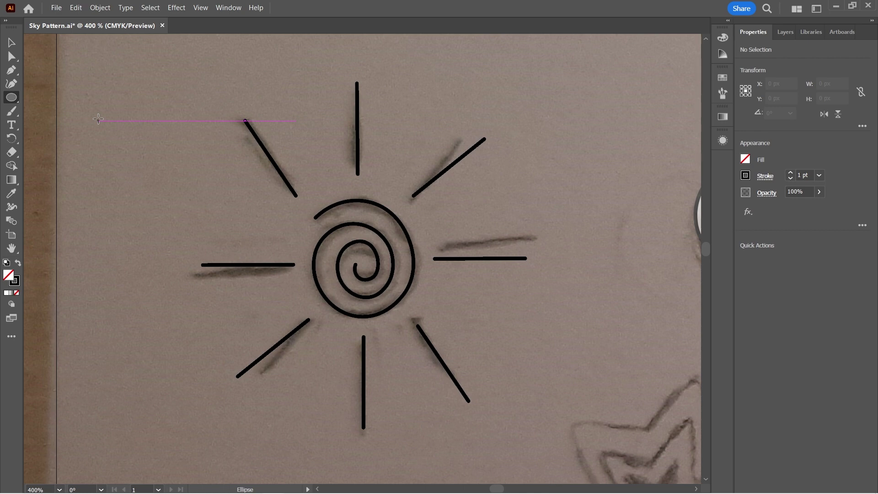
left_click_drag(98, 120, 166, 188)
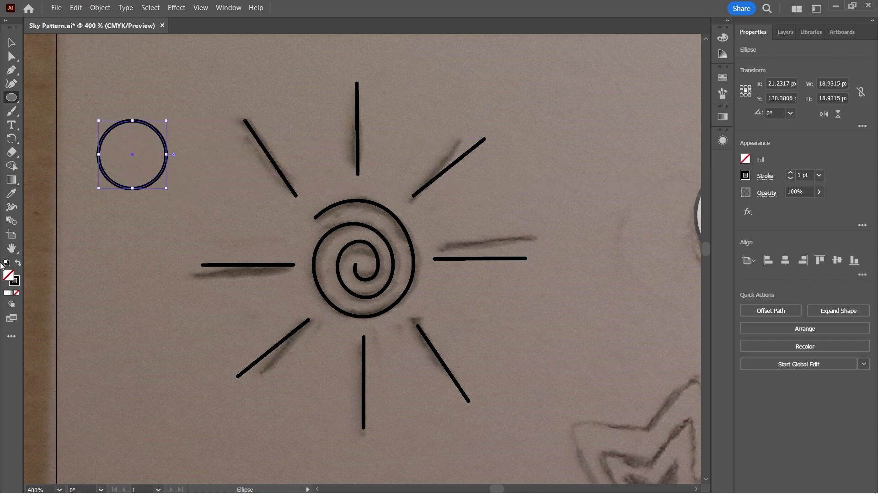
Remove the circle's outline and fill it with a pale tint of the lime-yellow swatch from the Color Guide.
left_click(17, 265)
left_click(723, 78)
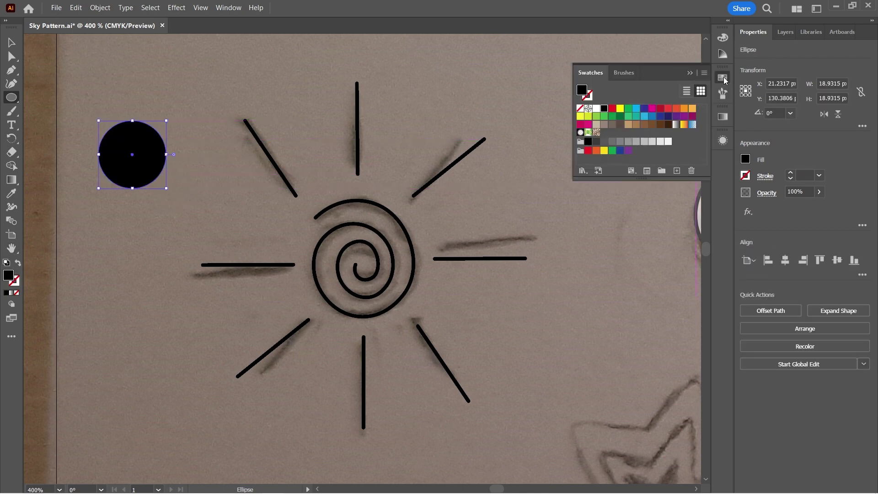
left_click(580, 117)
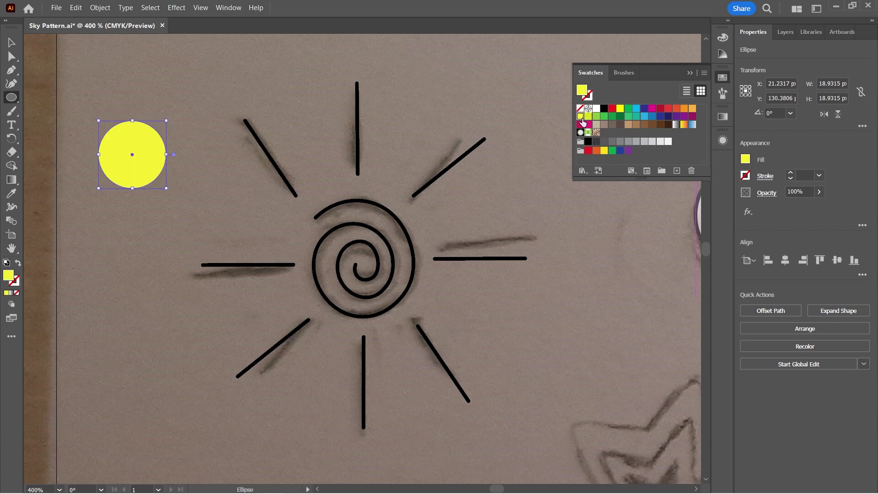
left_click(723, 54)
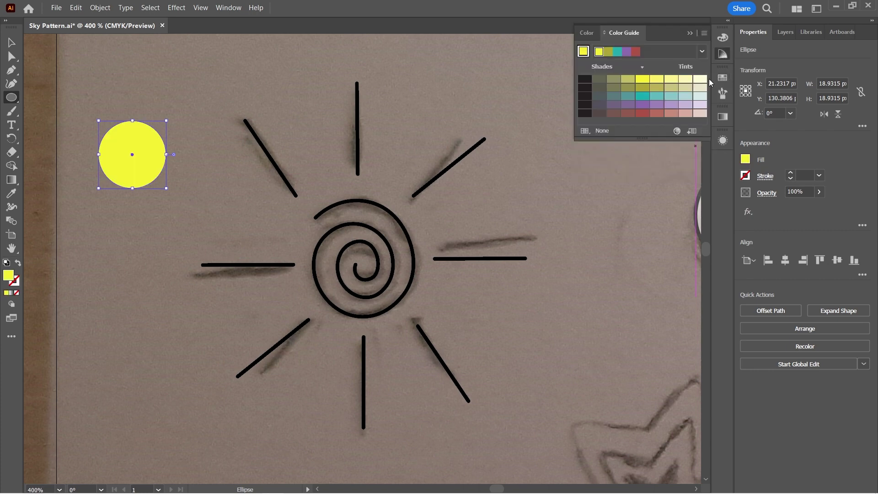
left_click(686, 79)
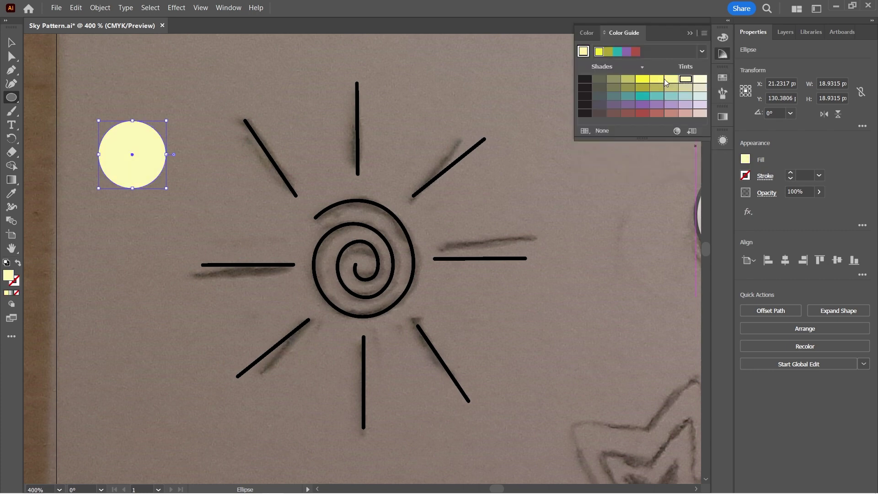
left_click(658, 82)
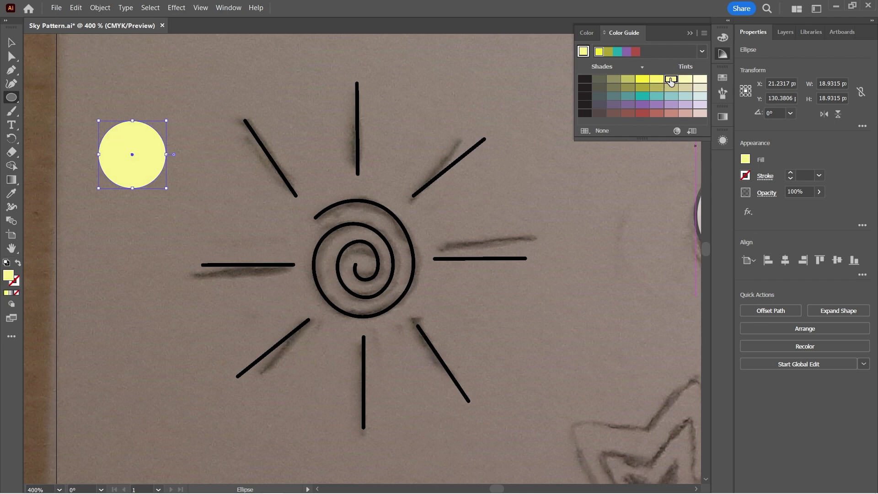
key("v")
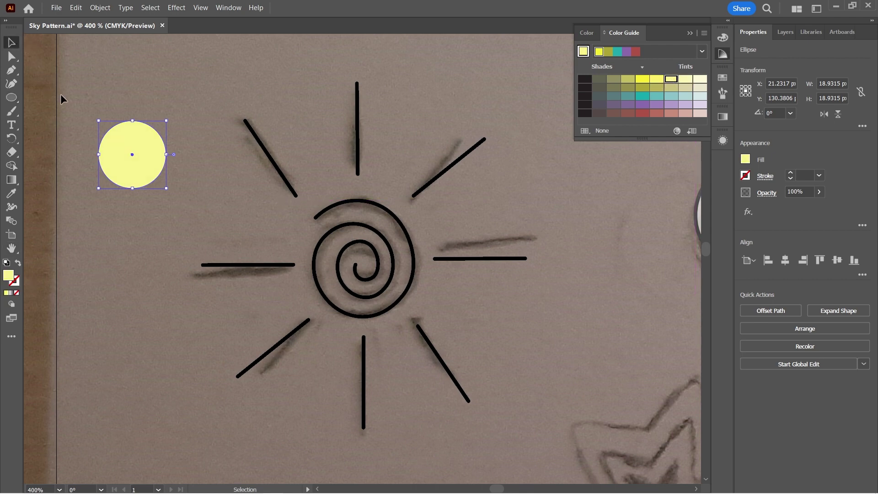
Add extra curvature points around the yellow circle's edge to make its outline slightly irregular.
left_click(10, 85)
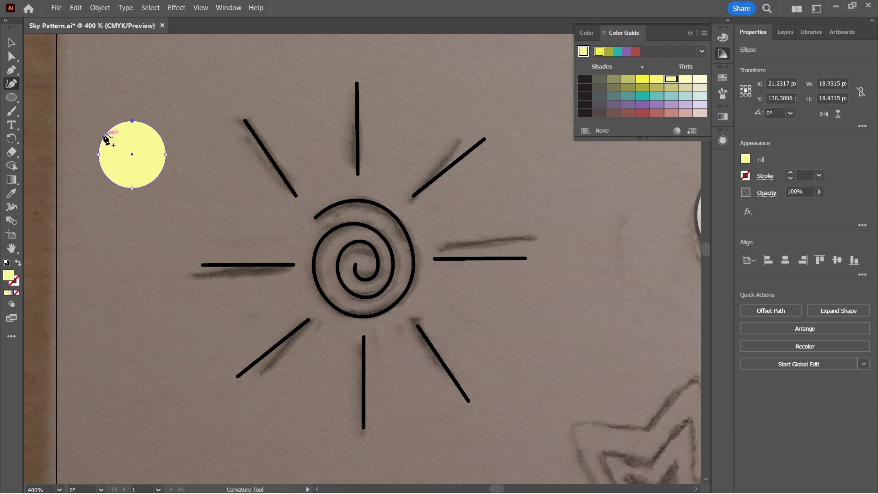
left_click(106, 135)
left_click(110, 180)
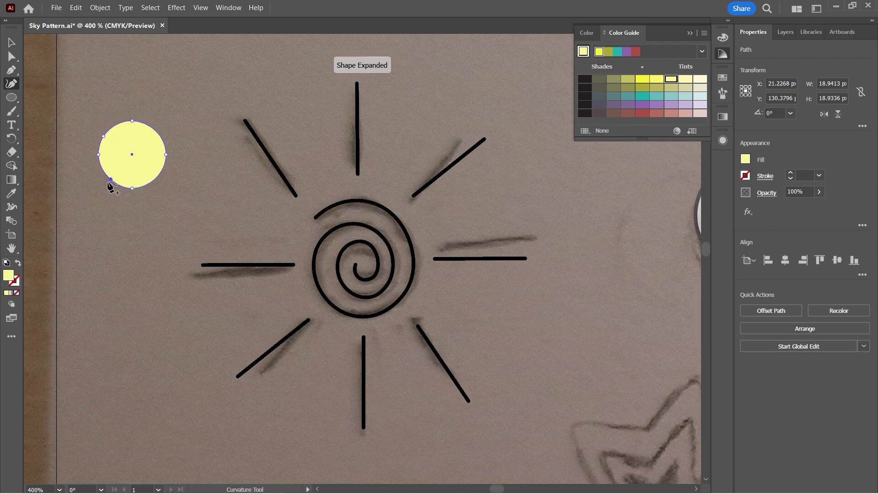
left_click(159, 172)
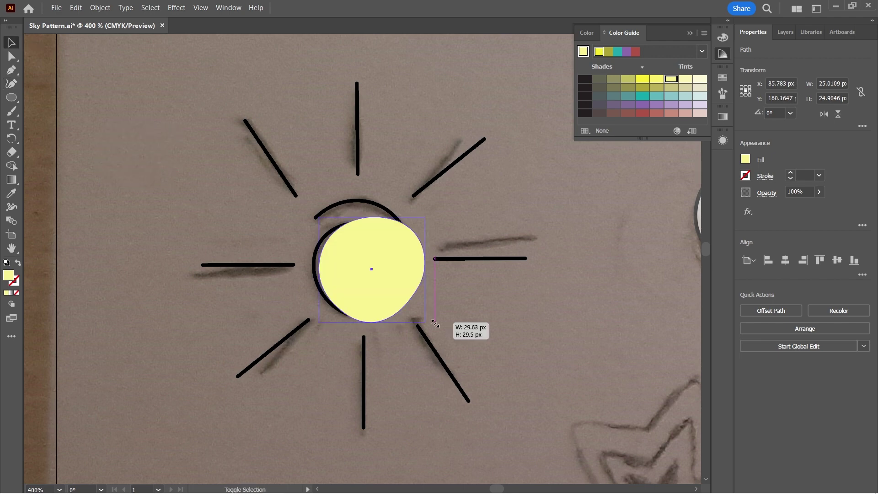
Move the yellow circle over the sun's spiral and enlarge it to about 30 px in diameter.
left_click_drag(435, 323, 437, 325)
left_click_drag(355, 277, 345, 263)
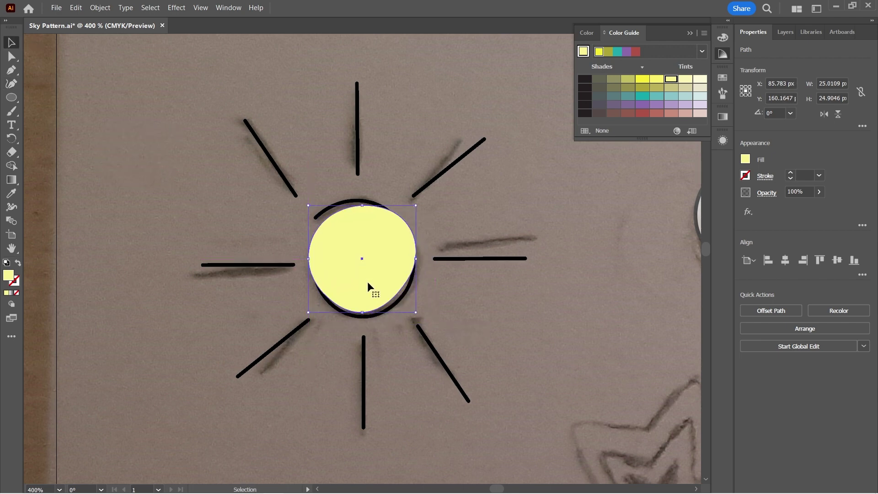
left_click(11, 70)
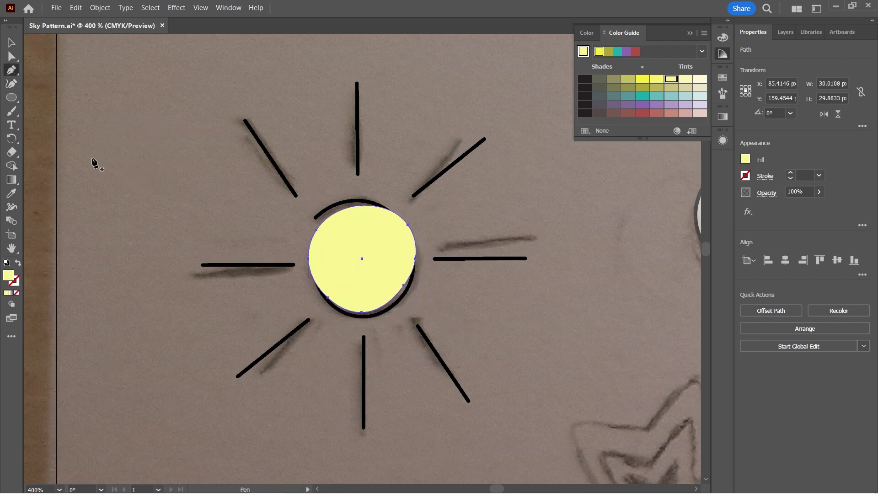
left_click(11, 83)
left_click(11, 42)
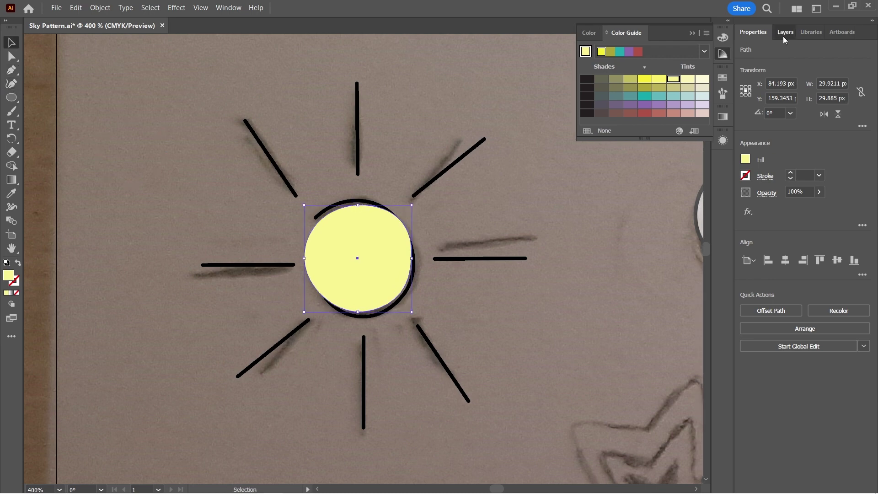
Move the yellow circle to the bottom of sublayer 2, behind the spiral and rays.
left_click(784, 32)
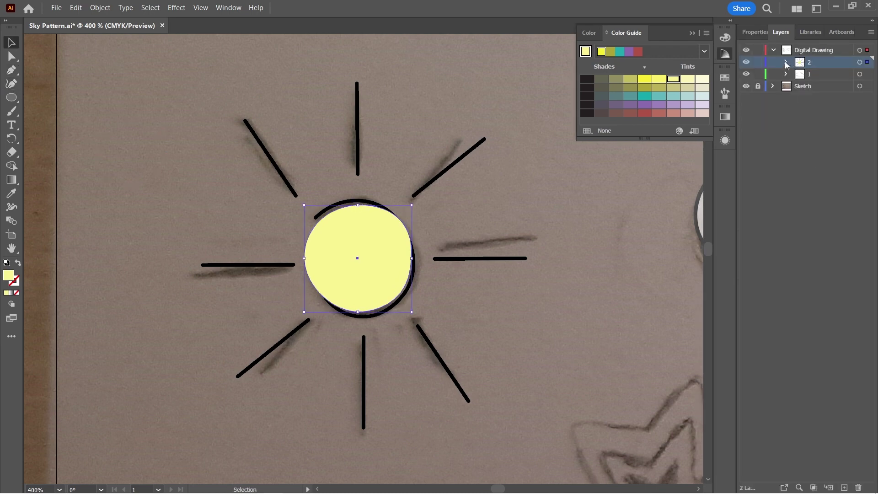
left_click(785, 62)
left_click_drag(827, 76, 843, 190)
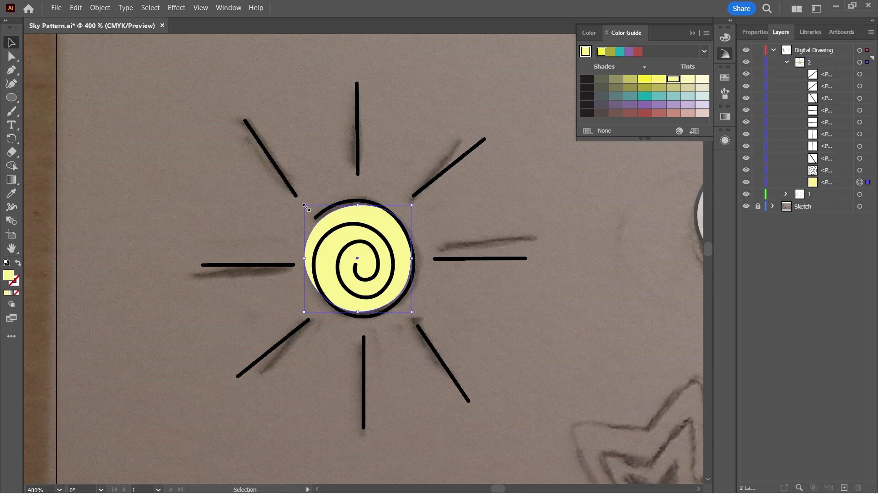
Resize and nudge the yellow circle so it fits the outline of the sun's spiral.
left_click_drag(304, 206, 293, 195)
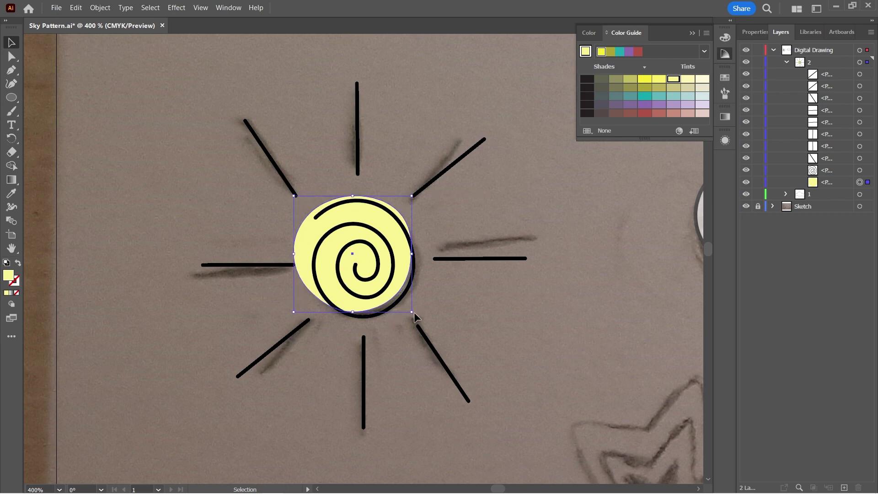
key("Down")
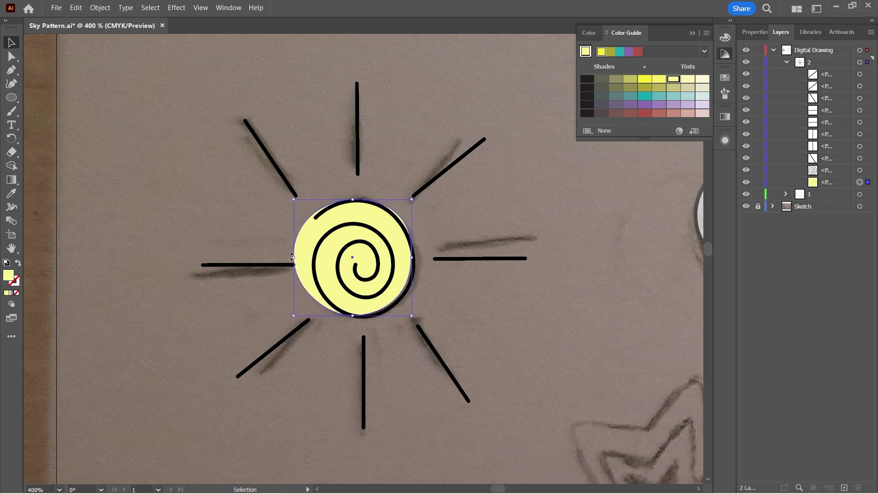
left_click_drag(293, 257, 305, 256)
left_click_drag(411, 258, 419, 259)
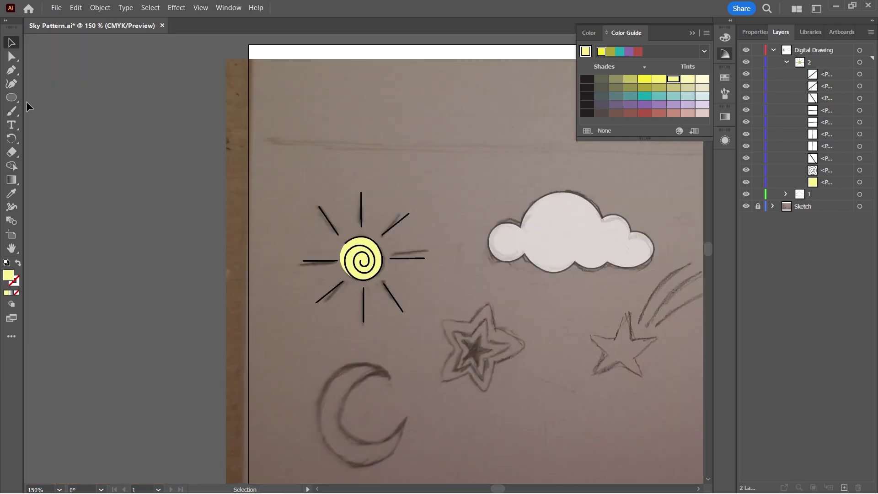
Draw a pale yellow five-pointed star about 61 by 58 px over the sketched shooting star.
key("h")
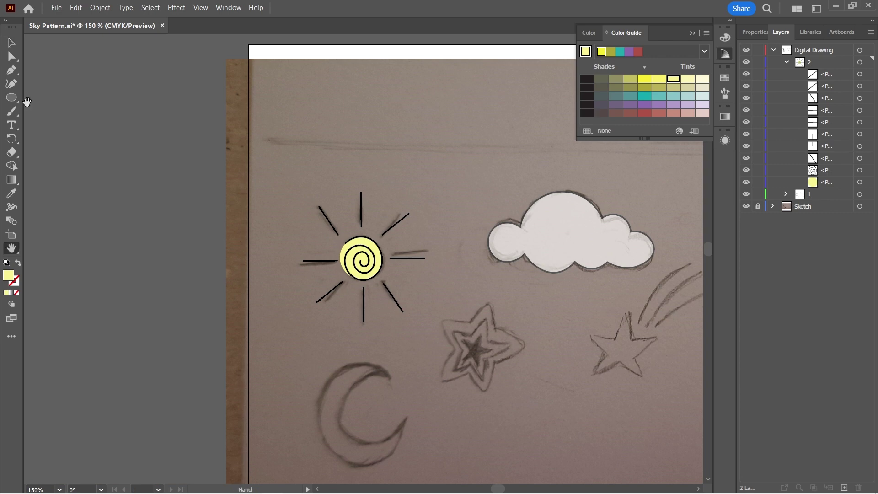
left_click_drag(517, 325, 211, 226)
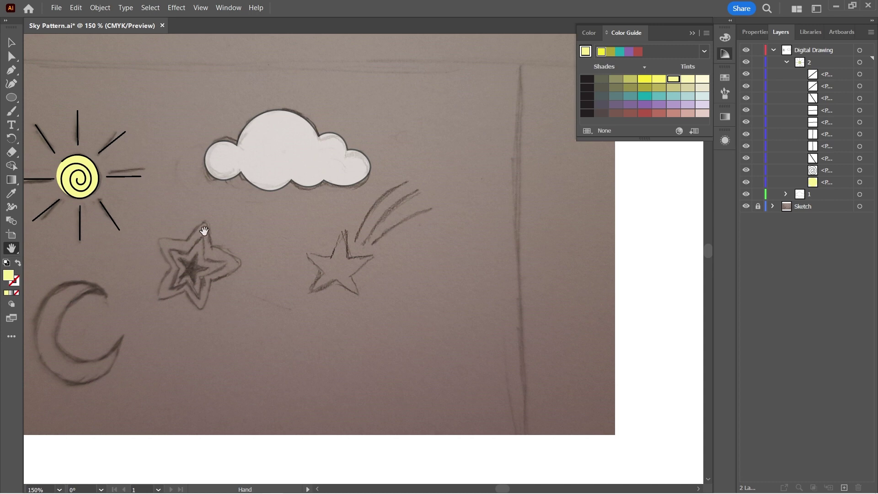
scroll(212, 262, "up", 3)
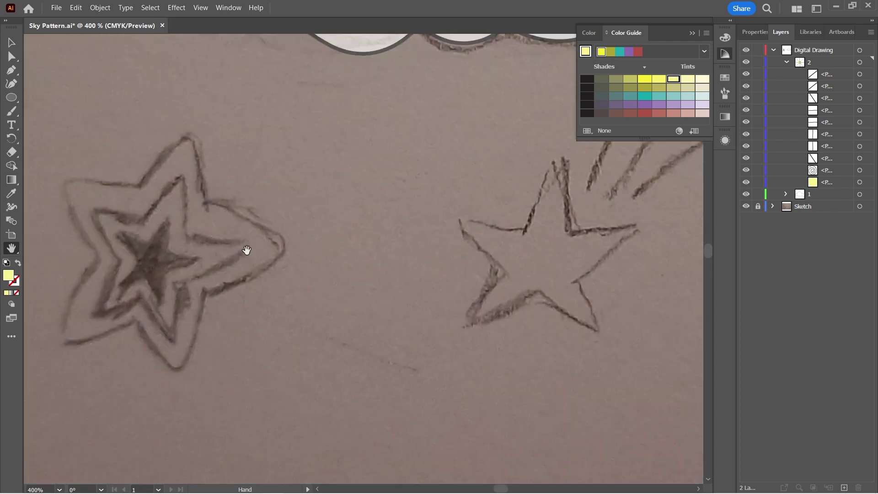
mouse_move(434, 255)
left_mouse_down()
mouse_move(447, 253)
mouse_move(190, 311)
left_mouse_up()
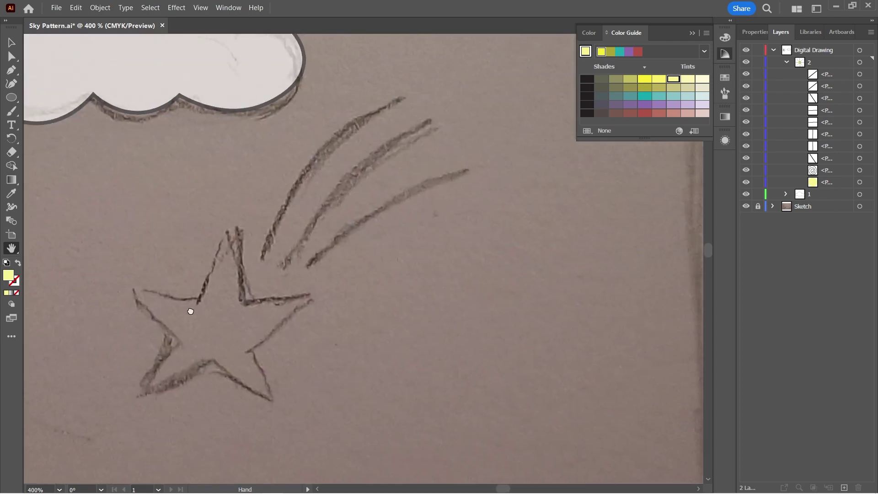
left_click_drag(12, 98, 46, 142)
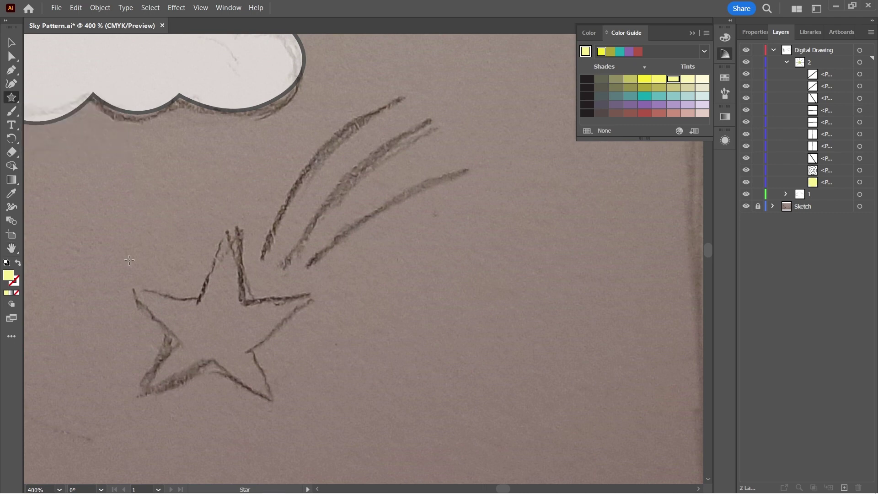
left_click_drag(203, 307, 292, 383)
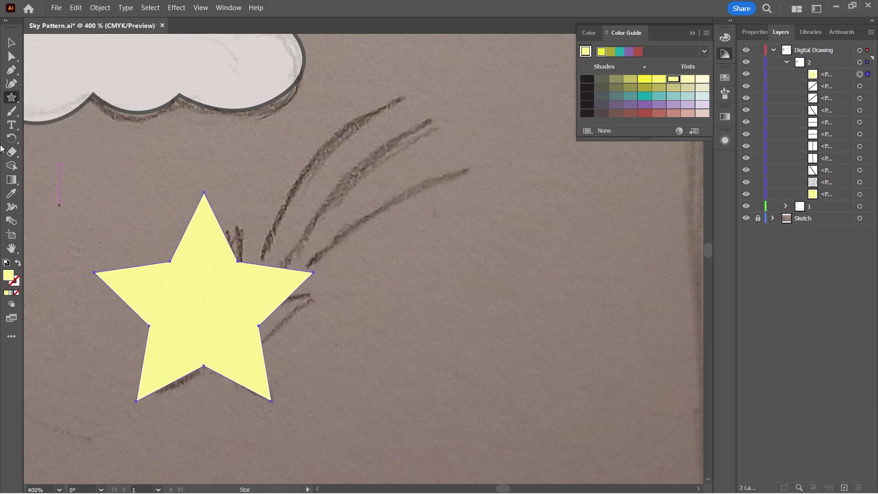
Shift the star down and to the left over the sketch, and give it a 1 pt black stroke.
left_click(11, 42)
mouse_move(184, 283)
left_mouse_down()
mouse_move(184, 314)
mouse_move(177, 296)
left_mouse_up()
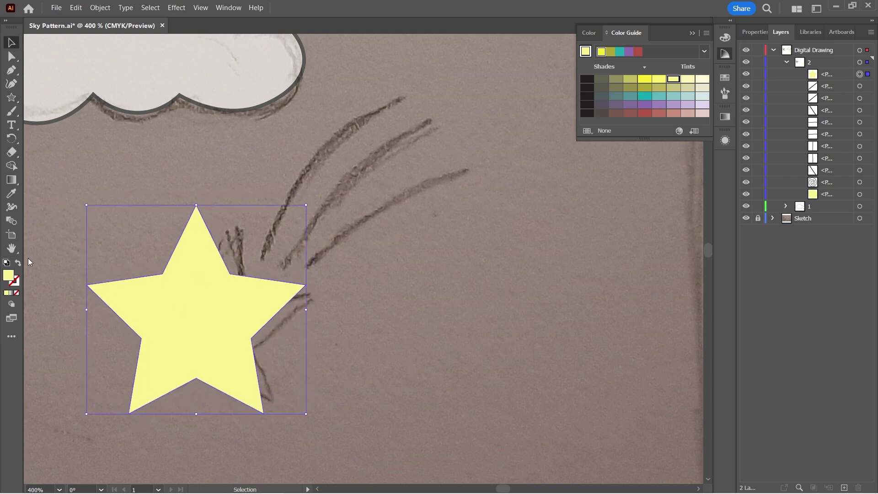
left_click(15, 283)
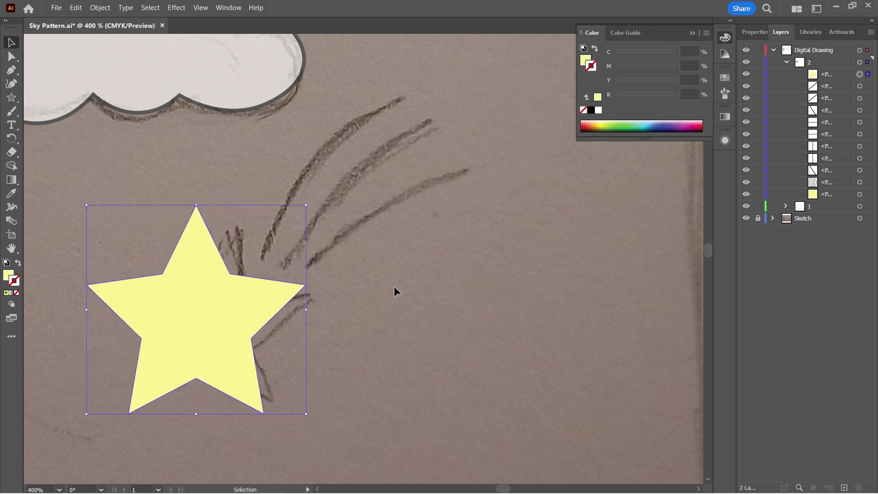
left_click(753, 32)
left_click(790, 174)
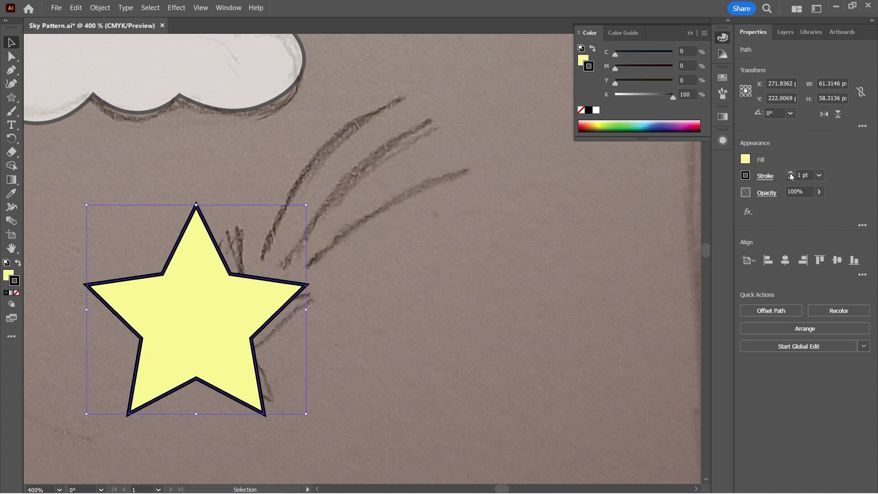
Bow outward both edges of the star's top and right arms and the lower-right arm's outer edge with curvature points.
key("shift+grave")
left_click(185, 248)
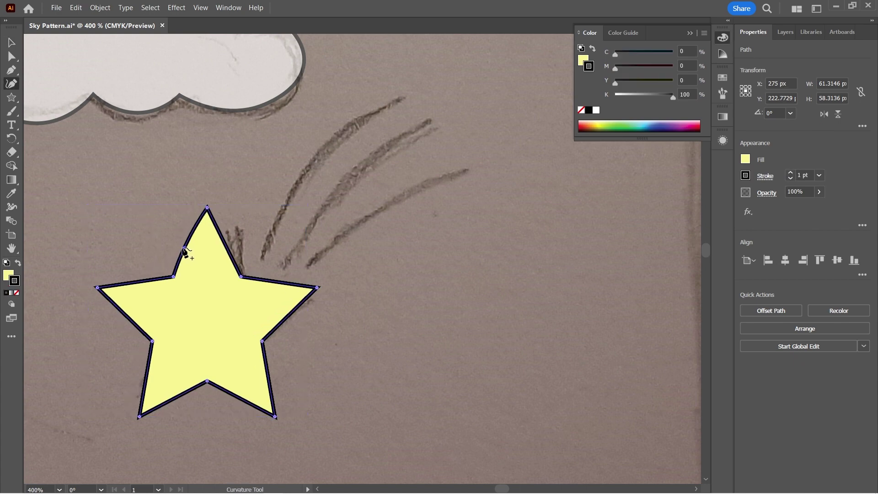
left_click(225, 246)
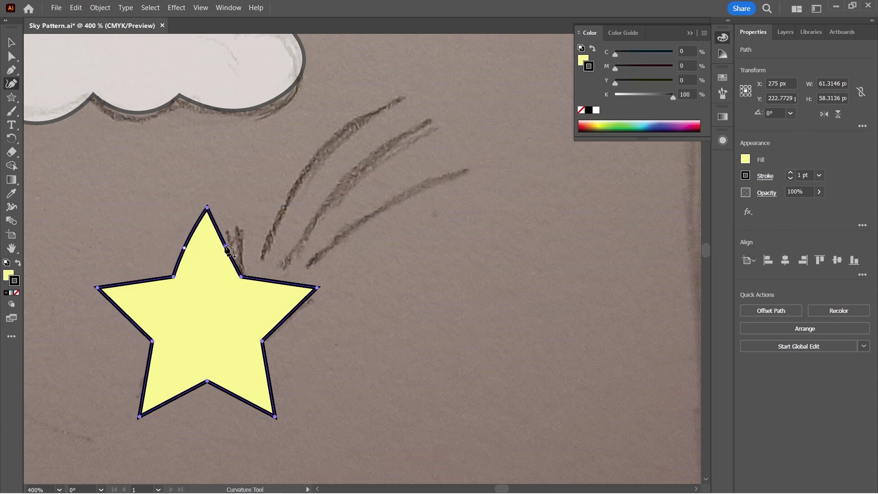
left_click(276, 277)
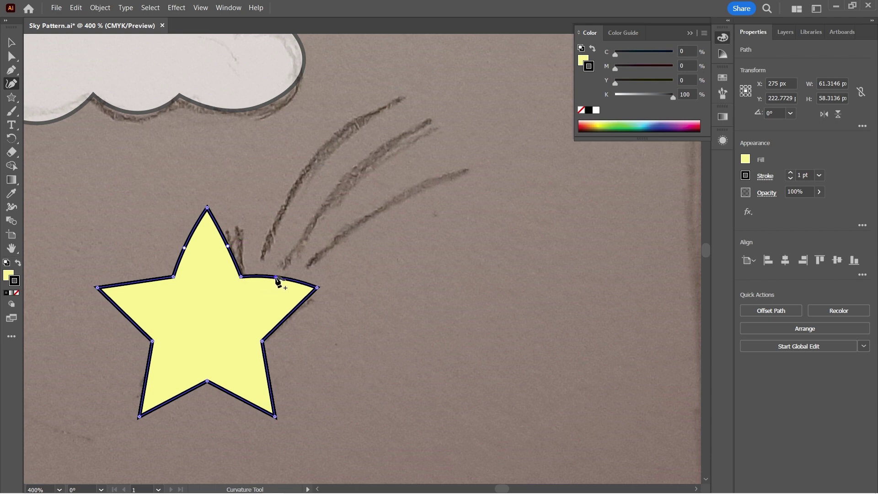
left_click(285, 323)
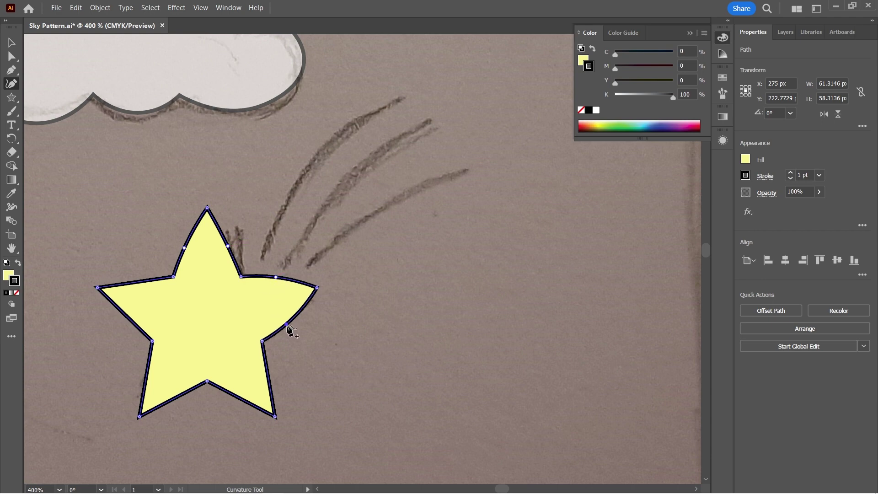
left_click(273, 373)
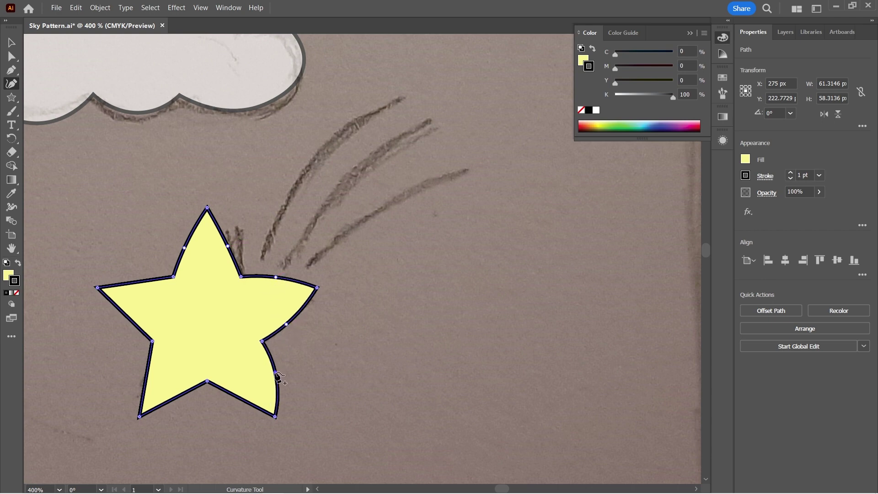
Bow the star's remaining lower and left edges outward with curvature points, and move the star slightly up and to the left.
left_click(237, 400)
left_click(179, 401)
left_click(143, 375)
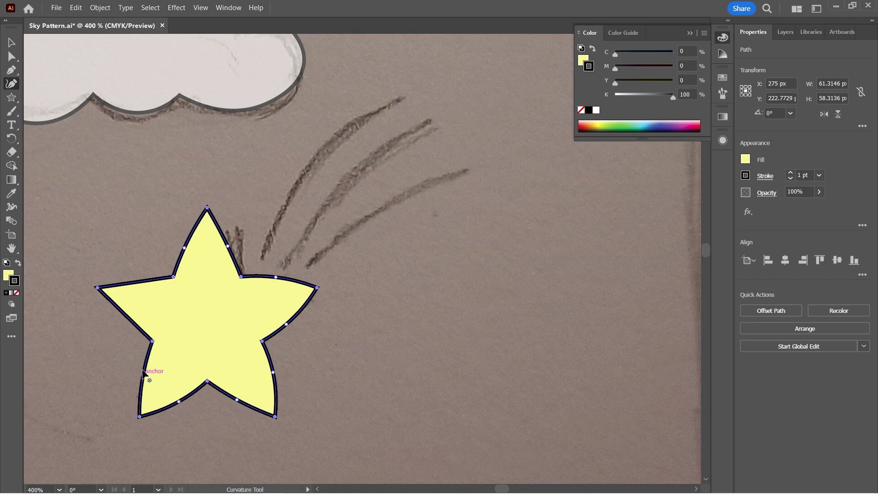
left_click(127, 320)
left_click_drag(127, 322, 131, 324)
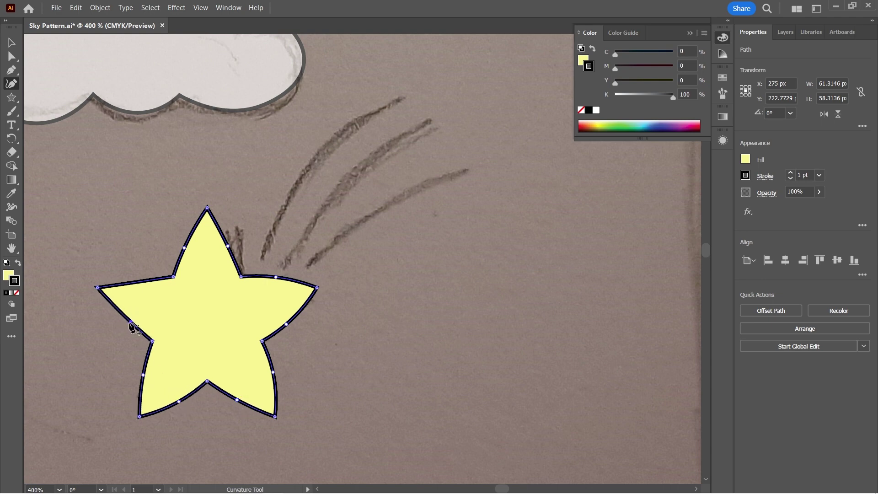
left_click(137, 280)
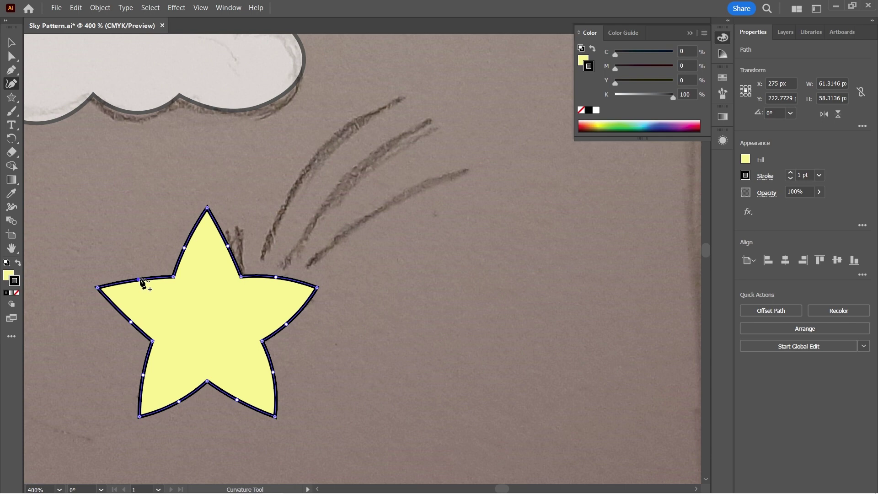
left_click_drag(140, 281, 142, 277)
left_click(8, 38)
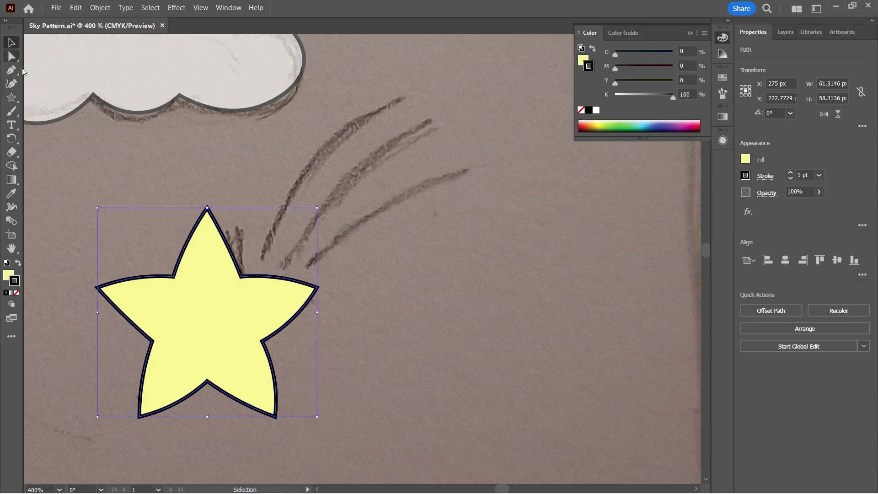
left_click_drag(224, 299, 210, 291)
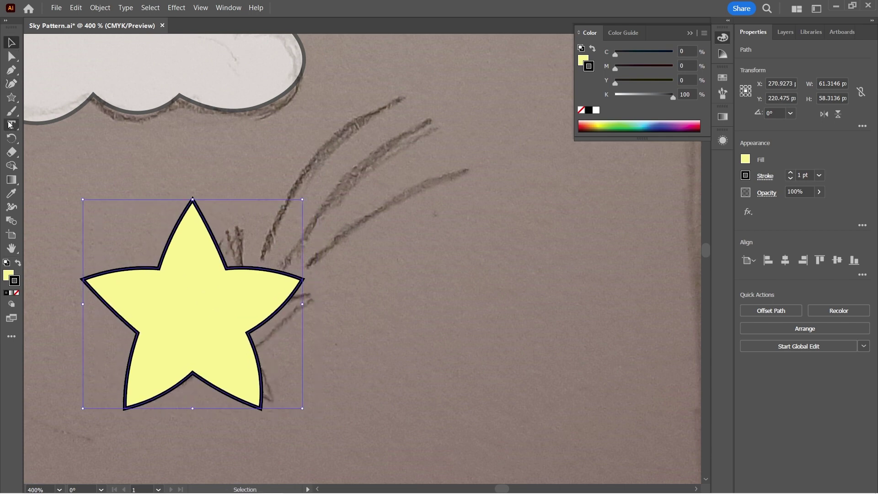
Draw a curved trail line about 37 by 38 px along the sketch's uppermost shooting-star streak, with no fill and a 1 pt black stroke.
left_click(11, 70)
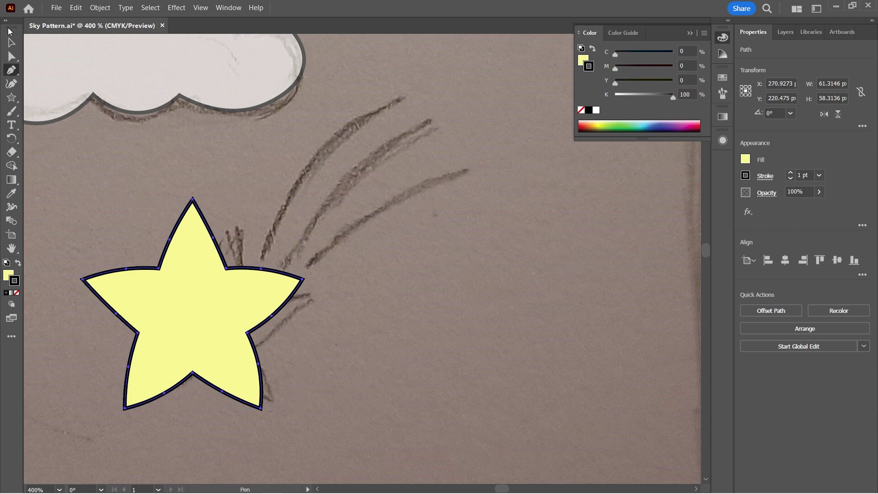
left_click(265, 235)
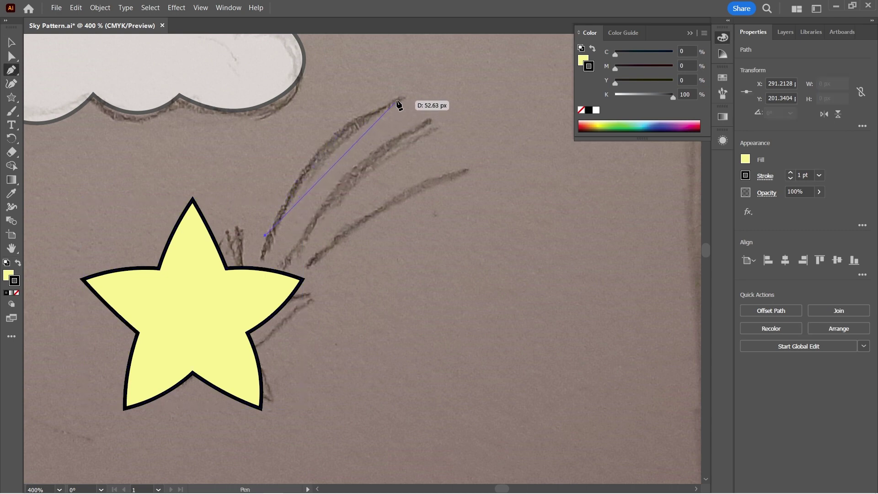
left_click_drag(397, 101, 520, 83)
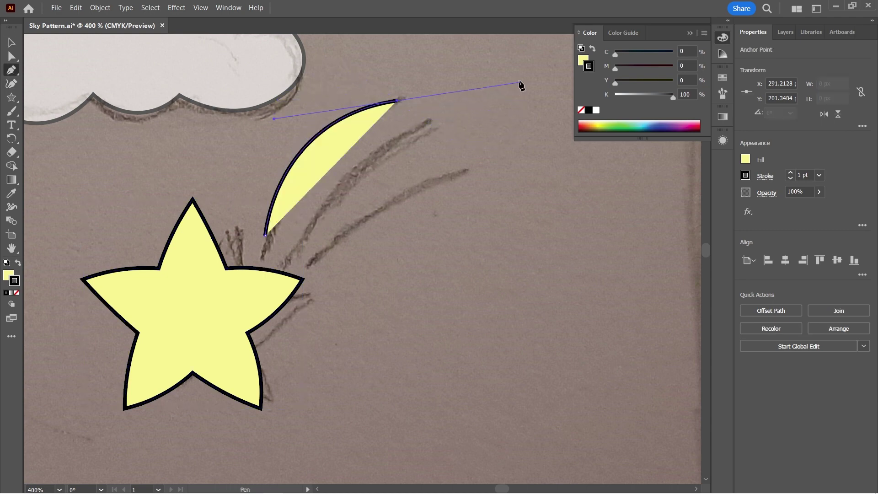
key("Escape")
left_click(8, 275)
left_click(17, 293)
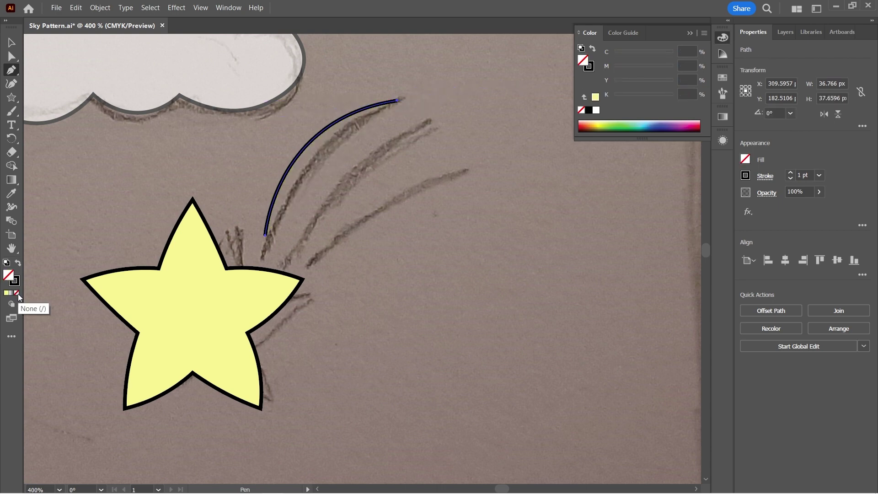
left_click(5, 45)
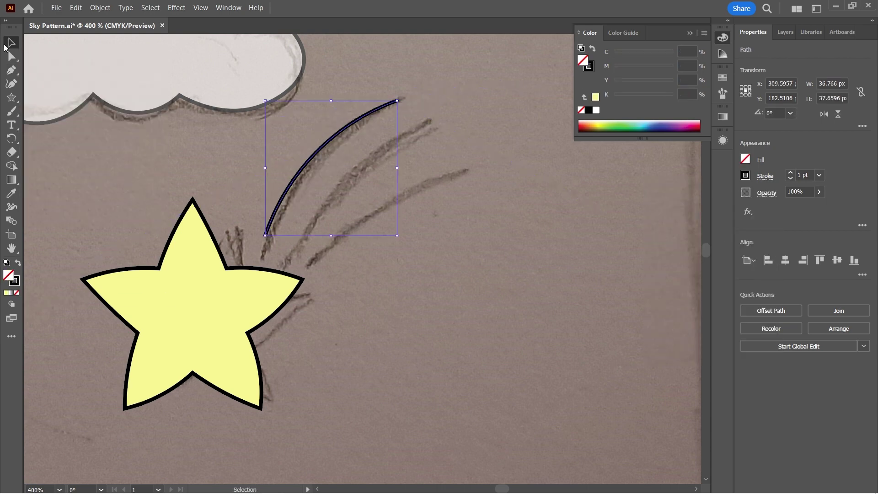
left_click(77, 155)
Draw two more curved, unfilled trail lines with 1 pt black strokes near the sketch's middle and lowest shooting-star streaks.
key("p")
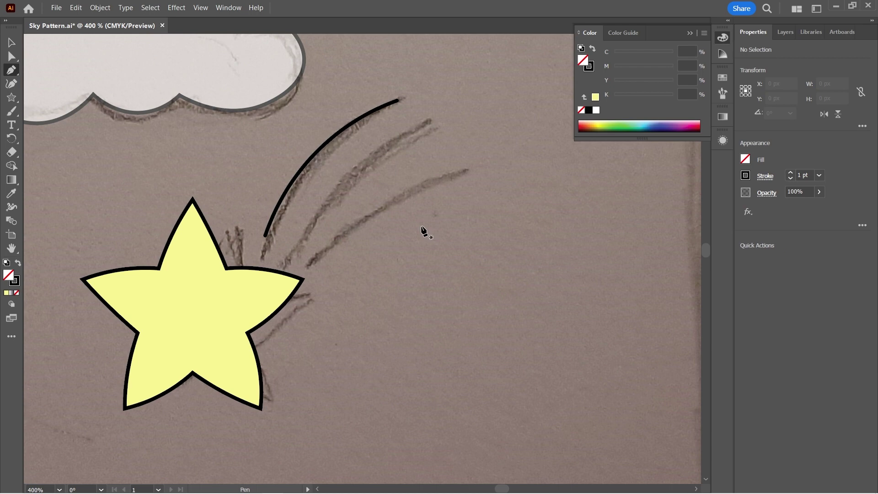
left_click(294, 251)
left_click(438, 135)
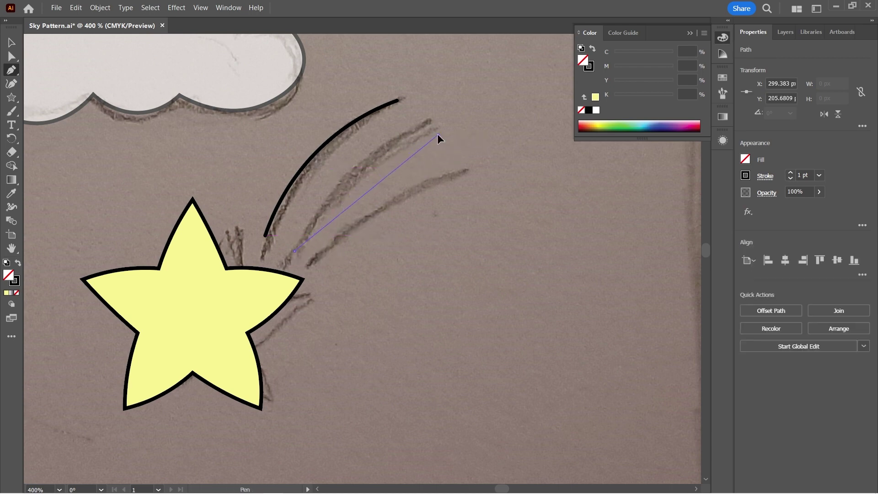
key("v")
left_click(11, 70)
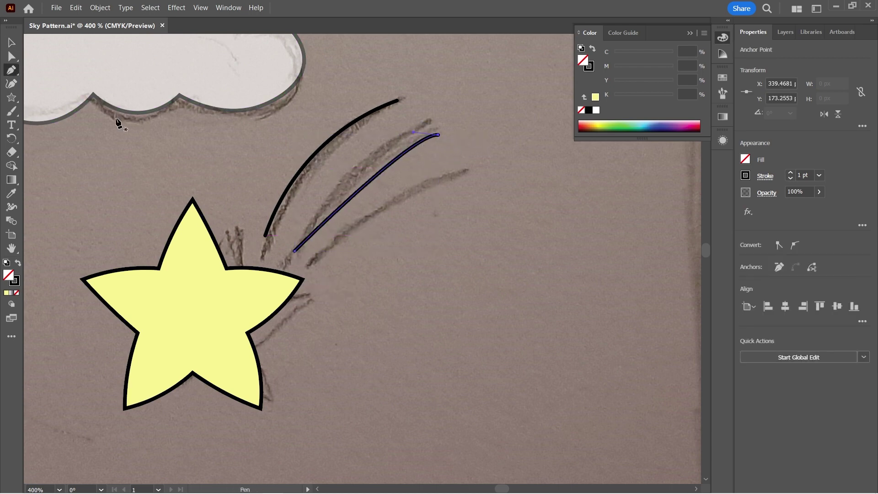
left_click(310, 280)
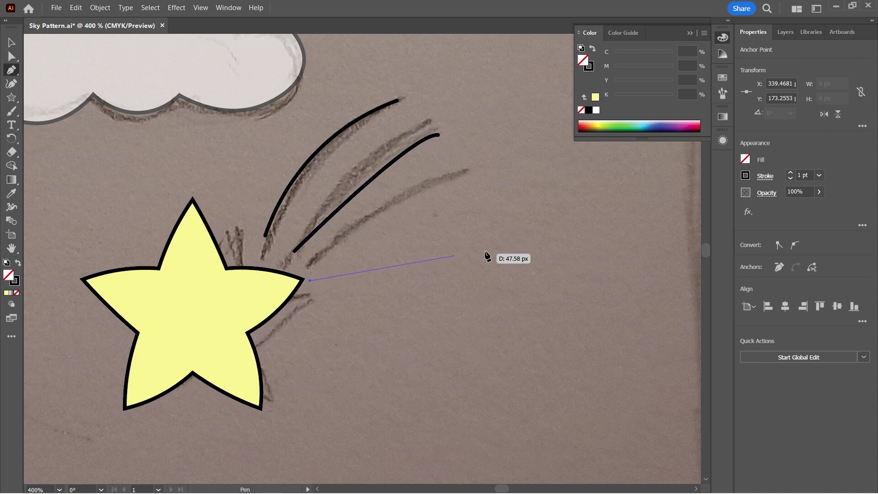
left_click_drag(462, 199, 497, 210)
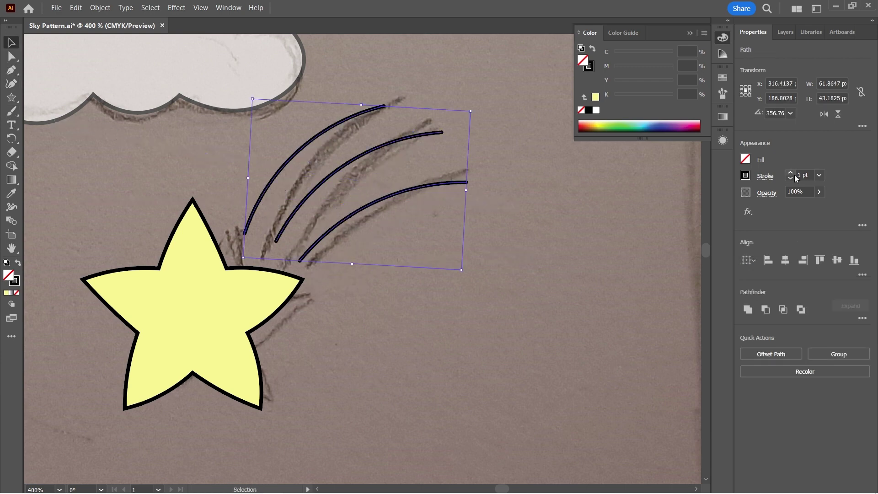
Set the stroke weight of the three trail lines and of the yellow star to 2 pt.
left_click(791, 173)
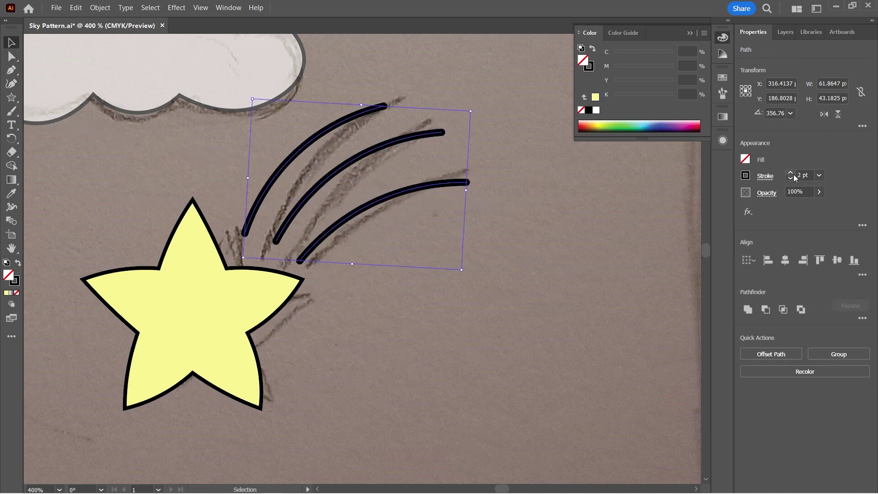
left_click(579, 257)
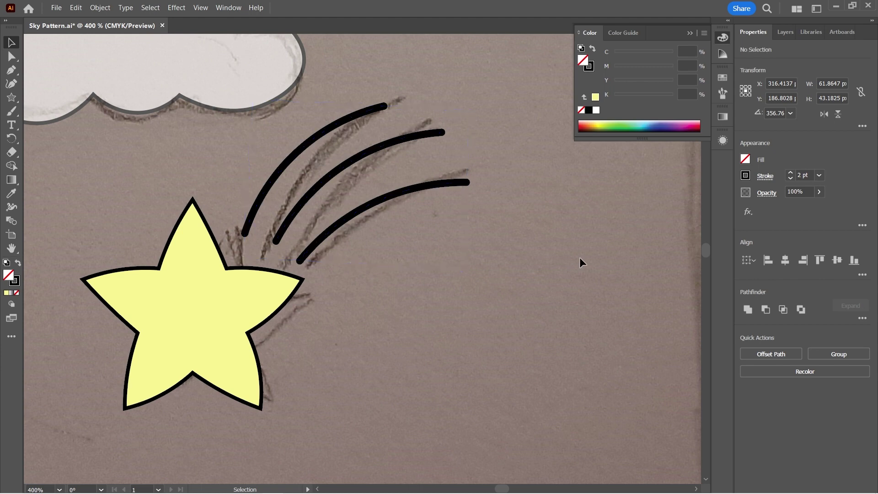
left_click(252, 271)
left_click(789, 173)
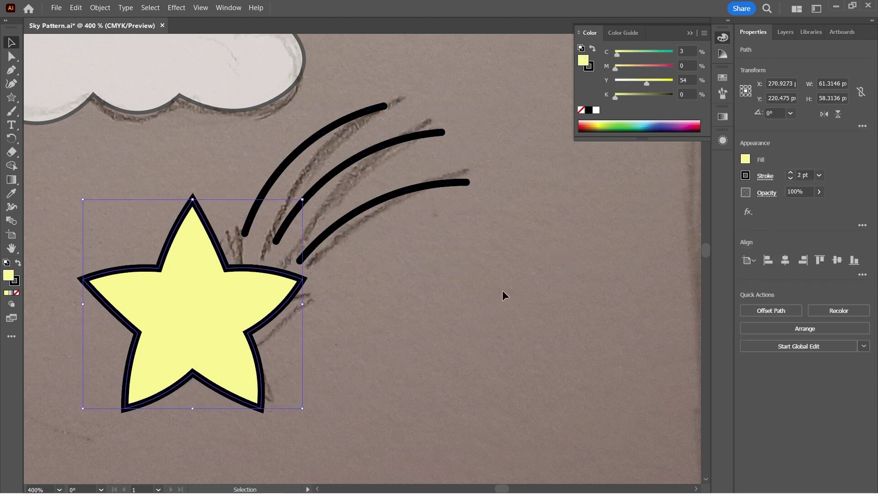
left_click(431, 183)
left_click(466, 247)
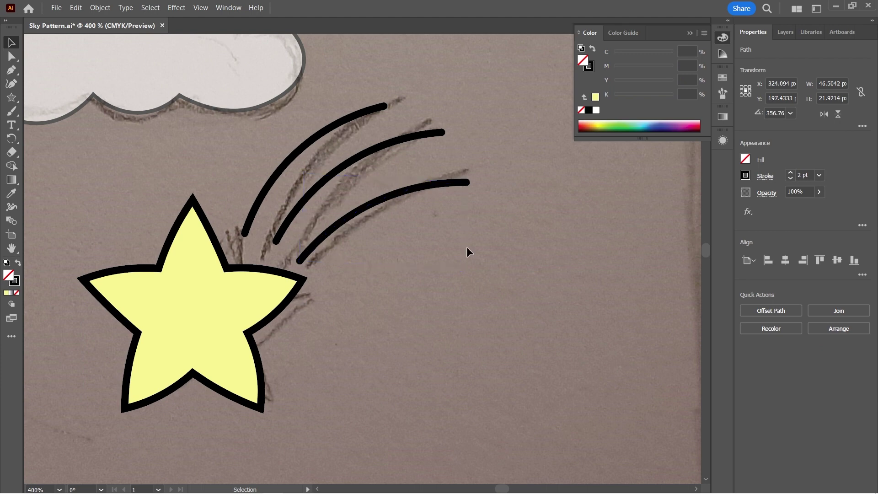
Create a sublayer named 3 inside the Digital Drawing layer.
key("ctrl+minus")
key("ctrl+minus")
key("ctrl+minus")
key("h")
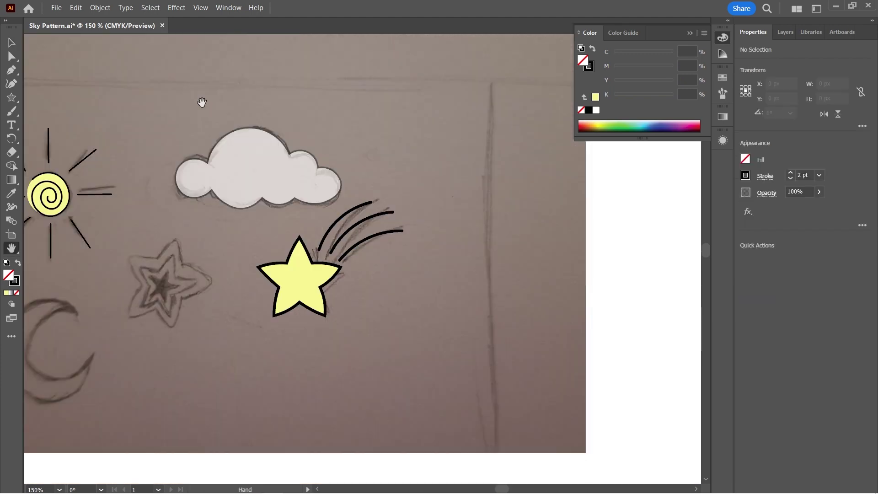
left_click_drag(86, 285, 241, 241)
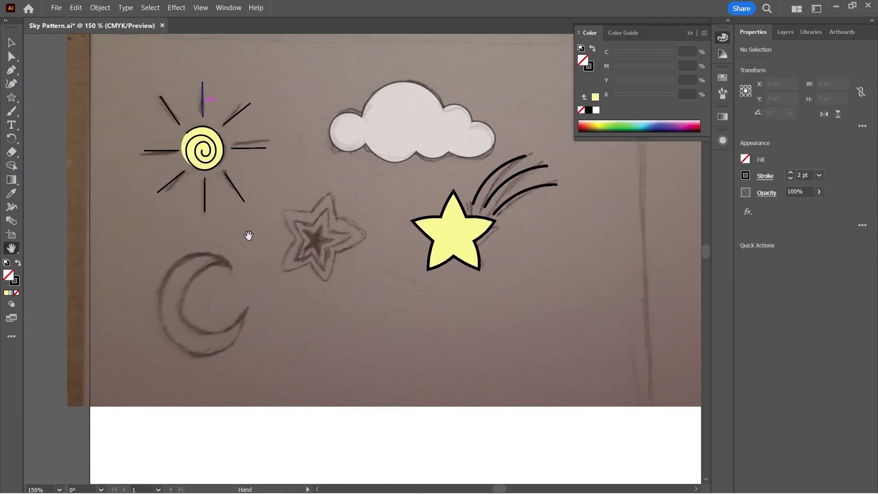
key("ctrl+plus")
key("ctrl+plus")
left_click_drag(190, 251, 526, 170)
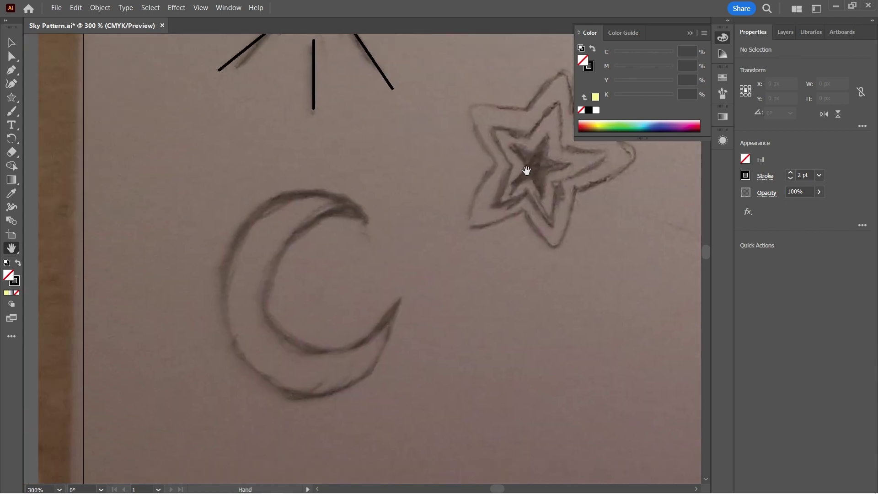
left_click(785, 31)
left_click(816, 52)
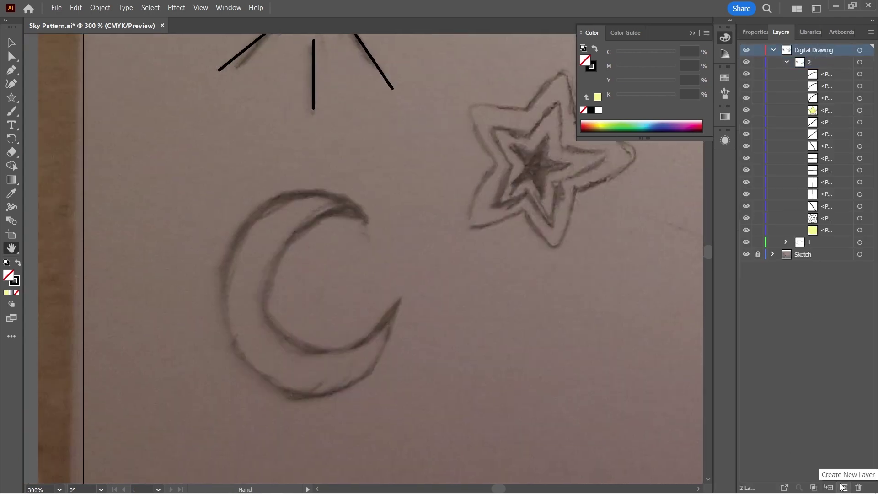
key("ctrl+minus")
key("ctrl+minus")
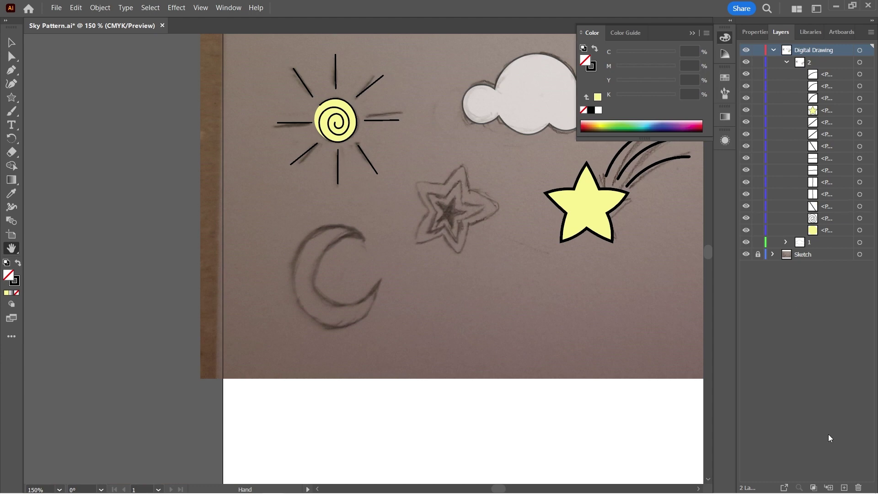
left_click(829, 487)
double_click(814, 60)
type("3")
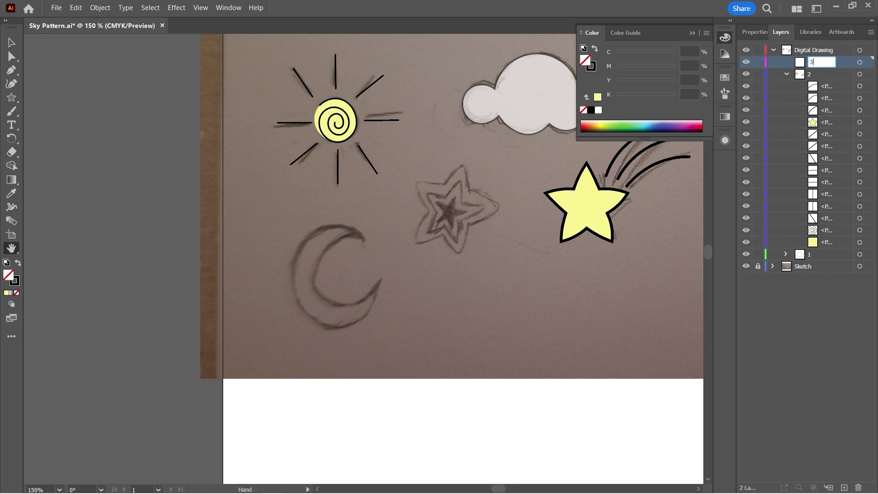
key("Return")
Select the shooting star with its three trail lines and move their four paths from sublayer 2 into sublayer 3.
left_click(7, 44)
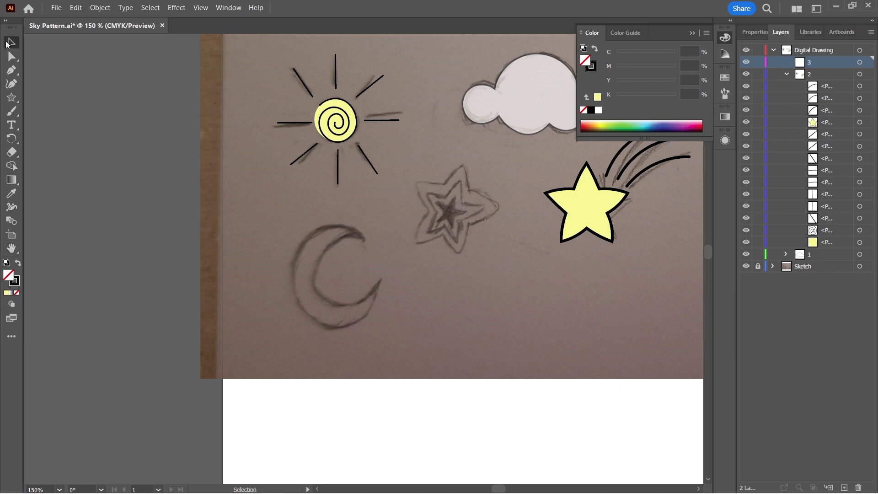
left_click(680, 158)
left_click(835, 84)
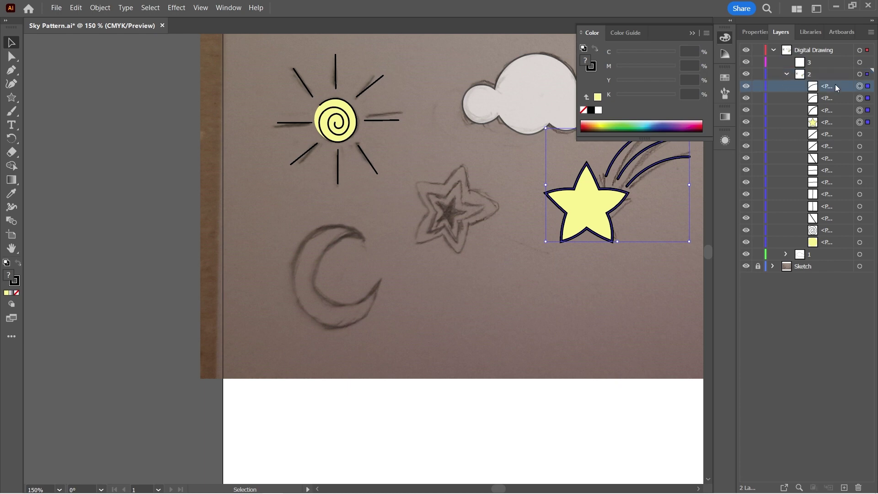
left_click(831, 98, "ctrl")
left_click(833, 110, "ctrl")
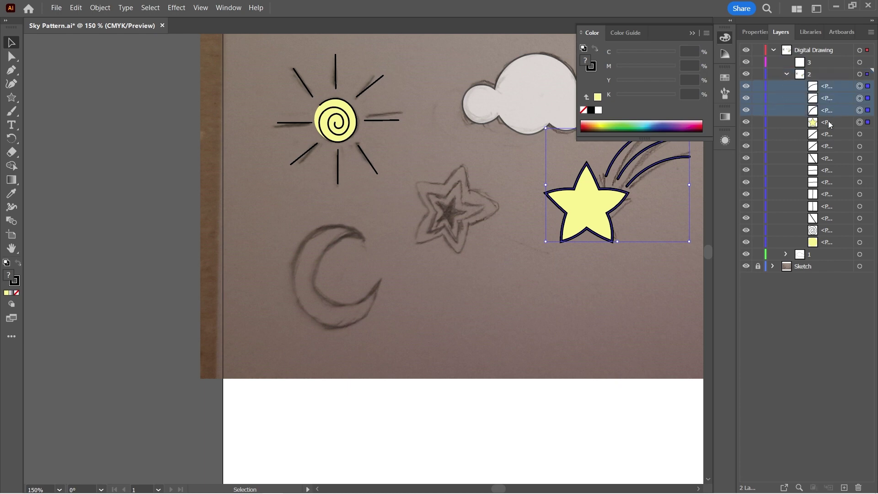
left_click(827, 122, "ctrl")
left_click_drag(827, 96, 818, 64)
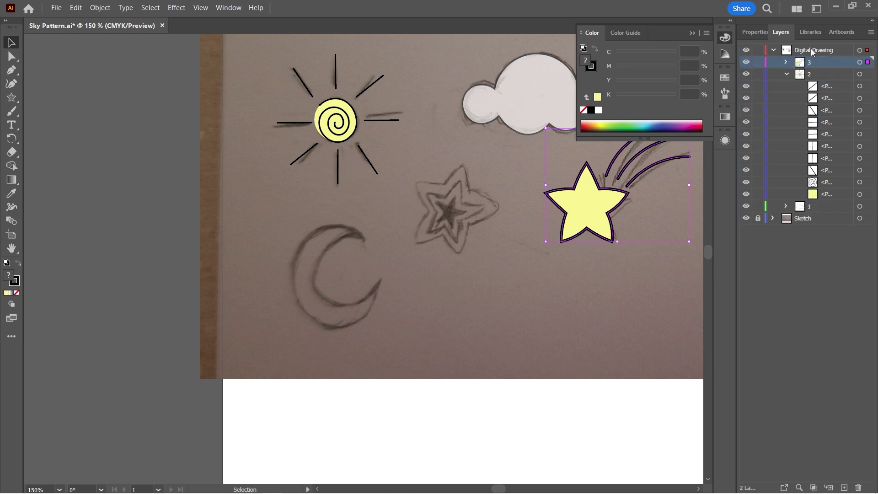
Create a sublayer named 4 above sublayer 3 in the Digital Drawing layer.
left_click(828, 487)
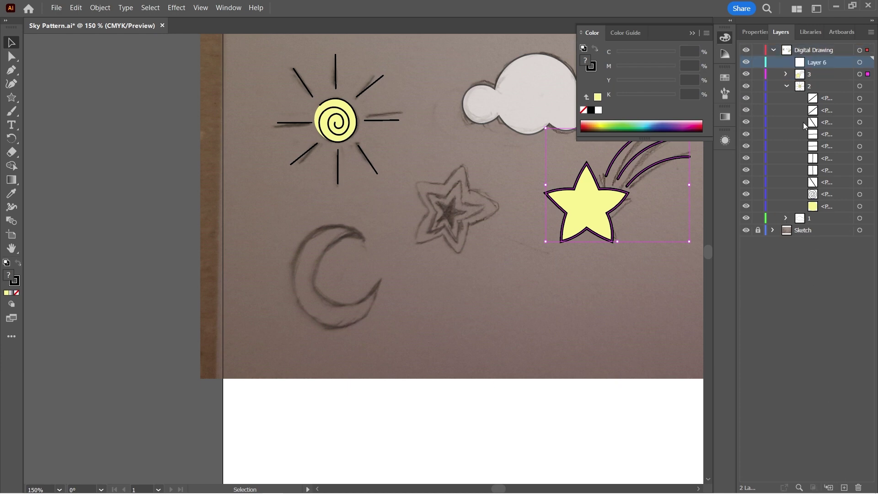
double_click(818, 62)
type("4")
key("Return")
Draw a circle with black fill and no stroke, and place it over the sketched moon against its outer curve.
key("a")
key("ctrl+equal")
key("v")
key("ctrl+equal")
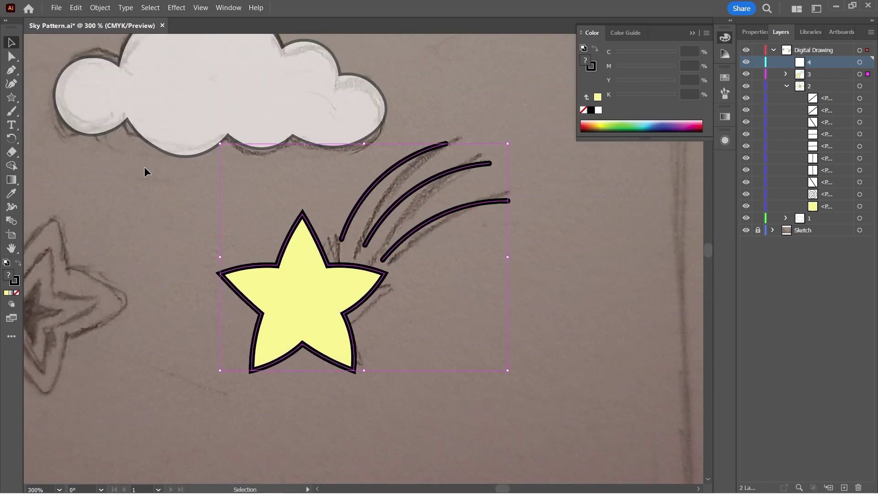
key("h")
left_click_drag(167, 266, 484, 210)
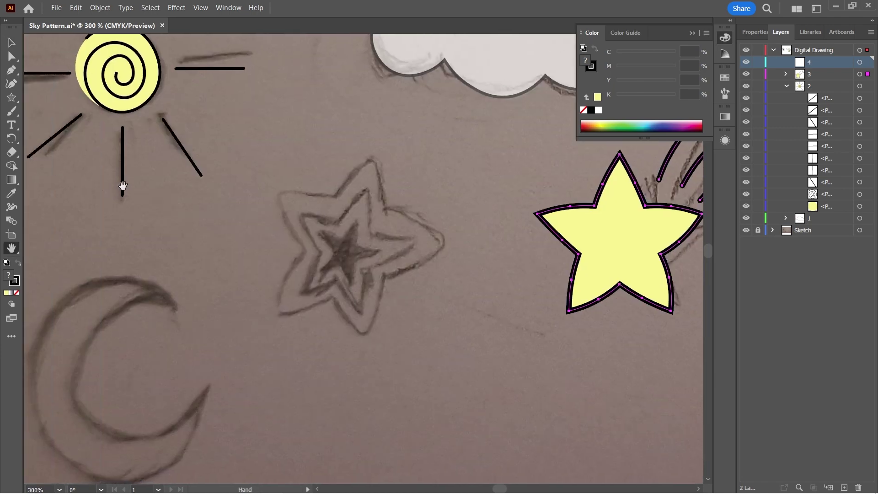
left_click_drag(122, 186, 178, 99)
left_click_drag(12, 97, 48, 110)
left_click_drag(133, 266, 305, 437)
left_click(18, 264)
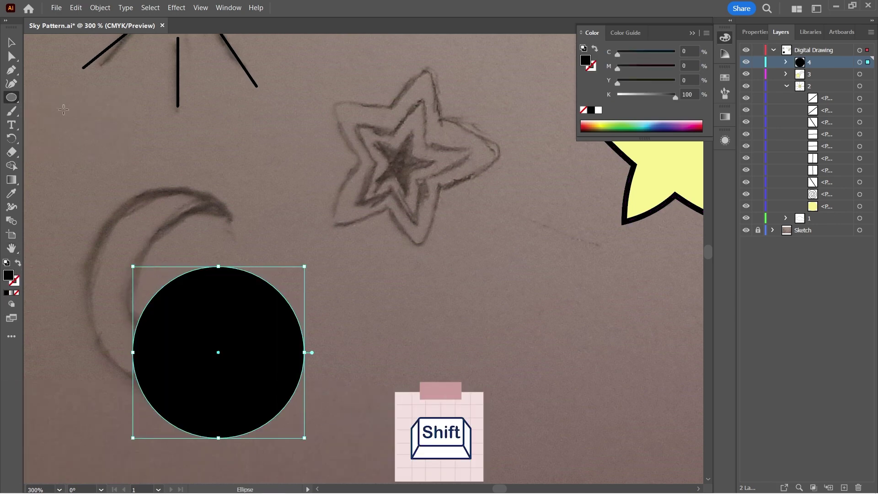
left_click(12, 42)
left_click_drag(251, 376, 212, 291)
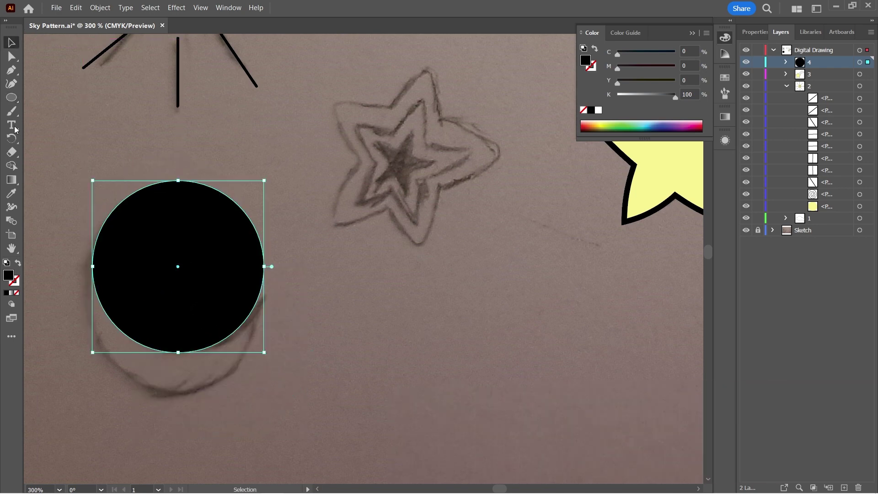
Draw a smaller circle below the sketched layered star and fill it with green, C 56.08, M 0, Y 57.65, K 0.
left_click(12, 97)
left_click_drag(353, 280, 461, 388)
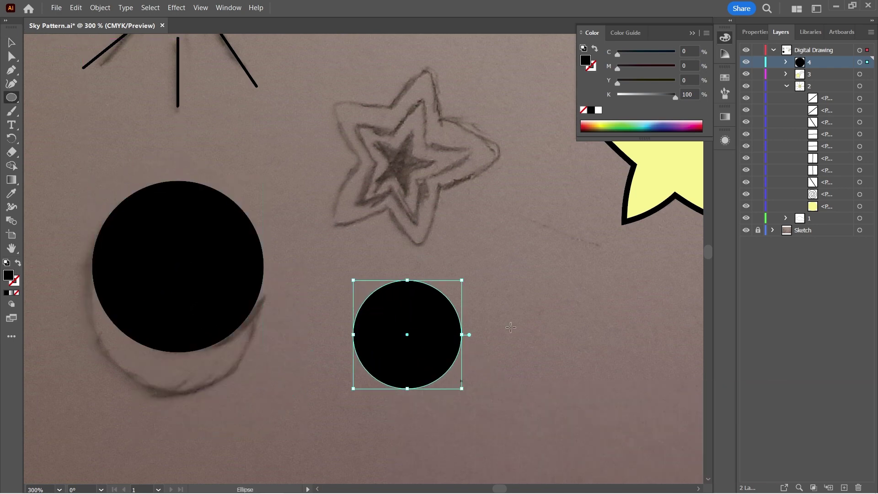
left_click(644, 122)
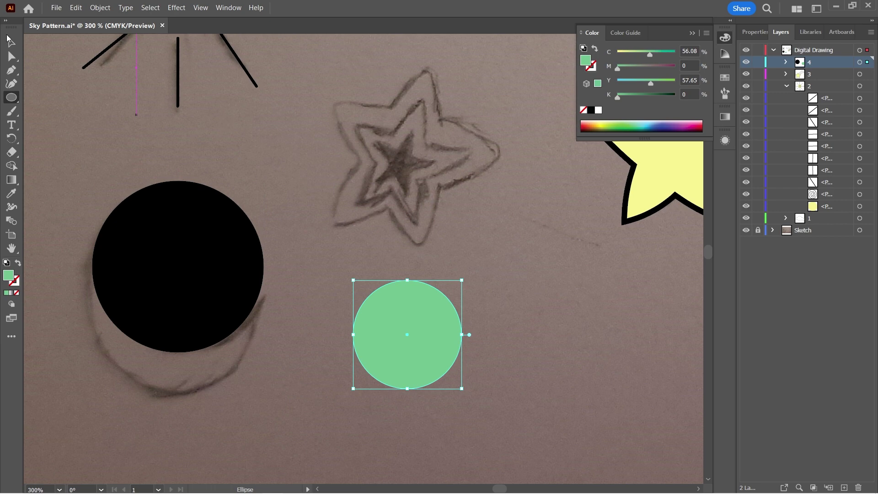
Place the green circle over the black one, enlarge it to leave a black crescent on the left, and select both circles.
left_click(10, 42)
left_click_drag(376, 316, 226, 266)
left_click_drag(153, 212, 115, 203)
left_click_drag(203, 283, 211, 281)
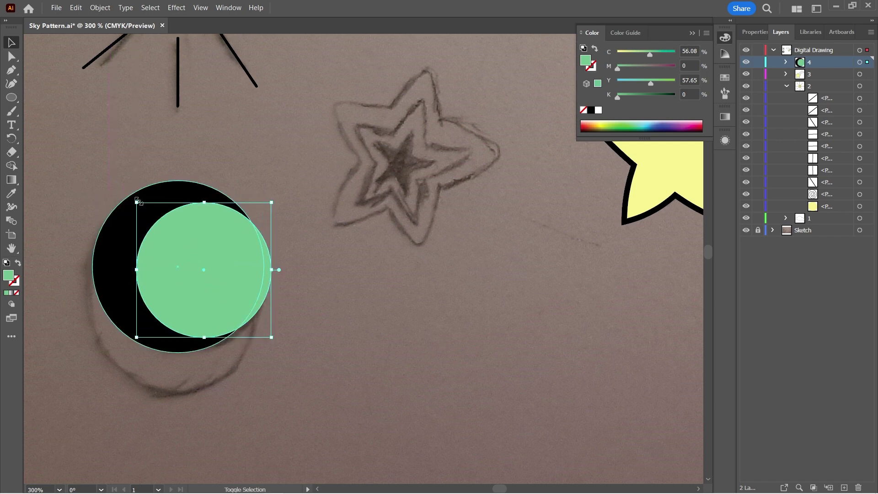
left_click_drag(137, 200, 146, 198)
left_click_drag(187, 268, 193, 273)
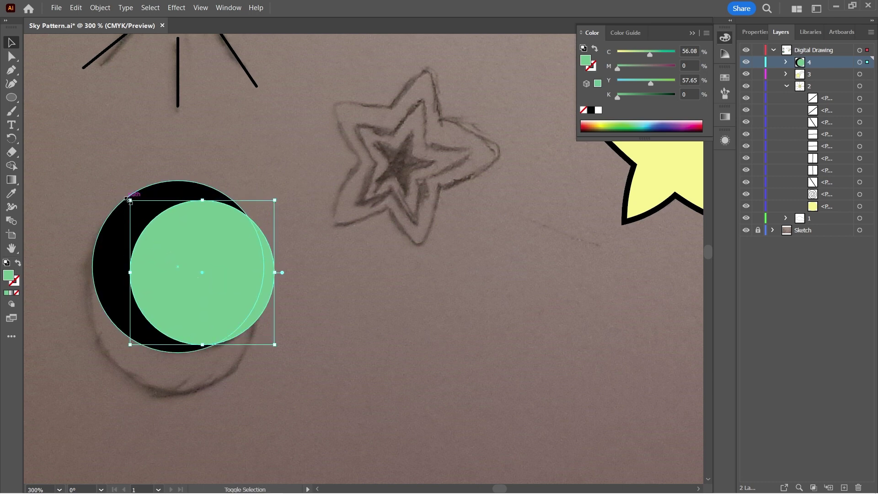
left_click_drag(128, 199, 121, 191)
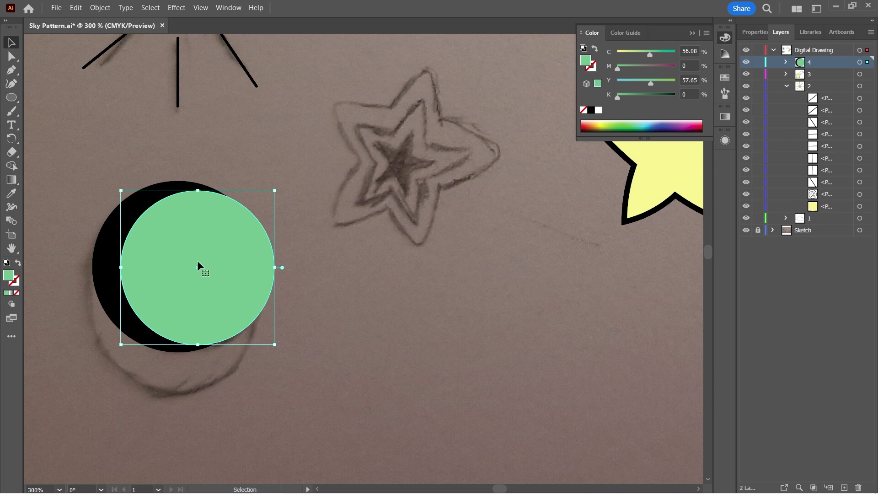
left_click_drag(274, 190, 273, 192)
left_click(97, 256, "shift")
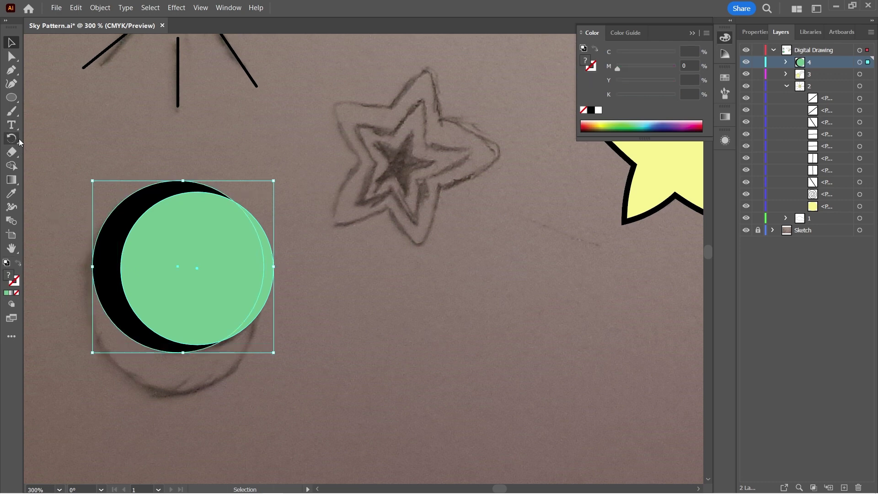
Extract the moon crescent from the overlapping circles with the Shape Builder, move it beside the sketched moon, and delete the leftover black circle.
left_click(14, 165)
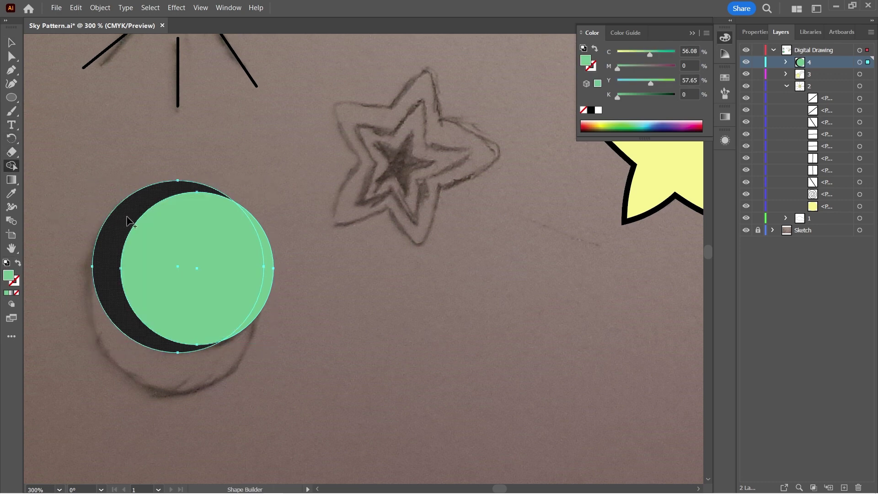
left_click(115, 255)
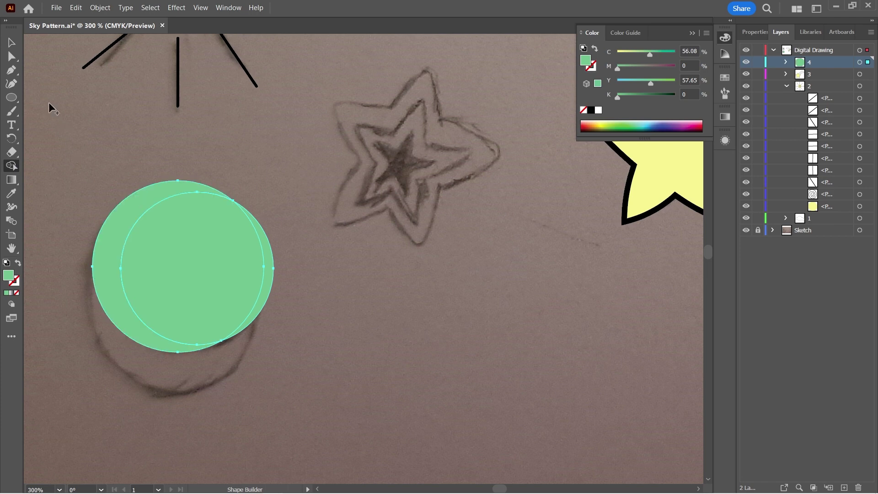
key("v")
left_click_drag(118, 249, 314, 268)
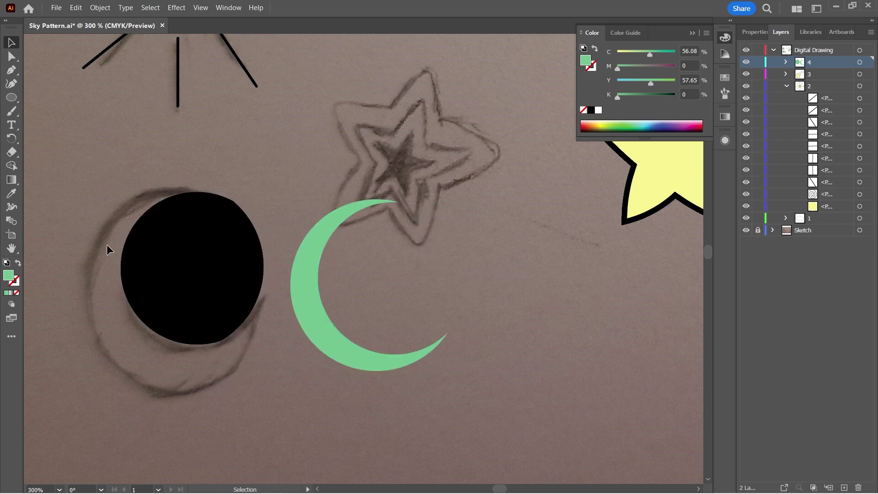
left_click(178, 234)
key("Delete")
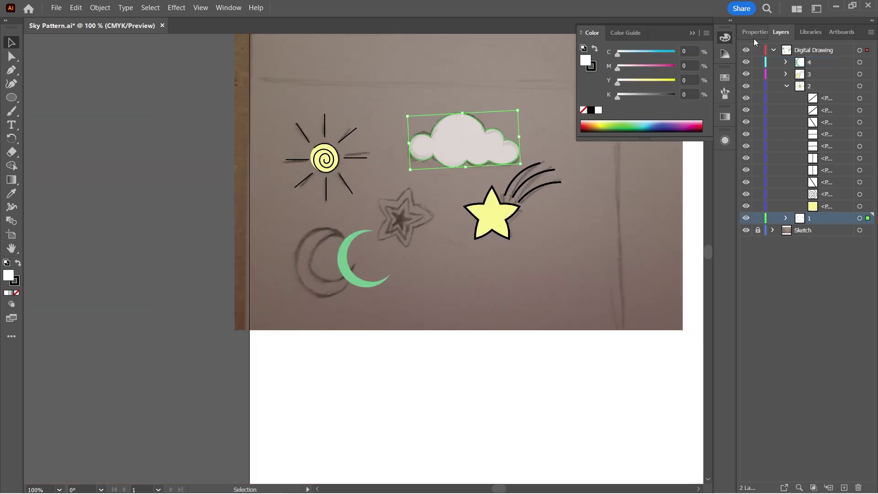
Set the cloud's opacity to 100%.
left_click(753, 36)
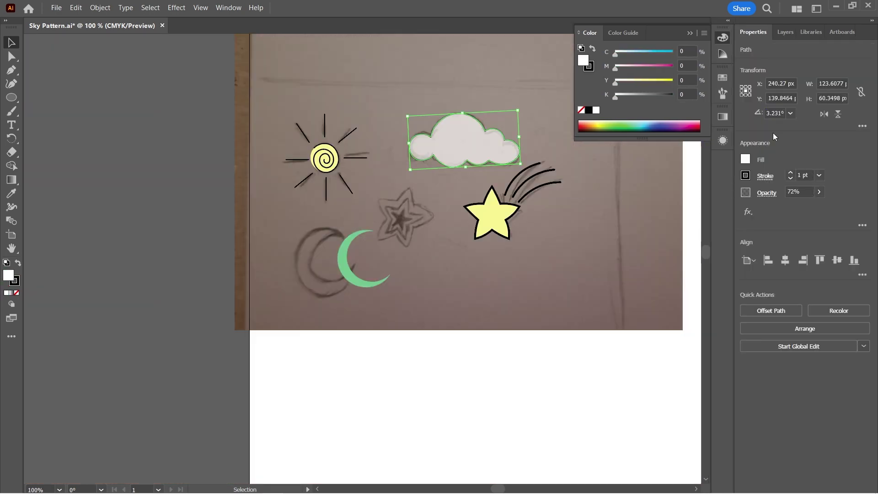
left_click(819, 191)
left_click_drag(807, 207, 843, 212)
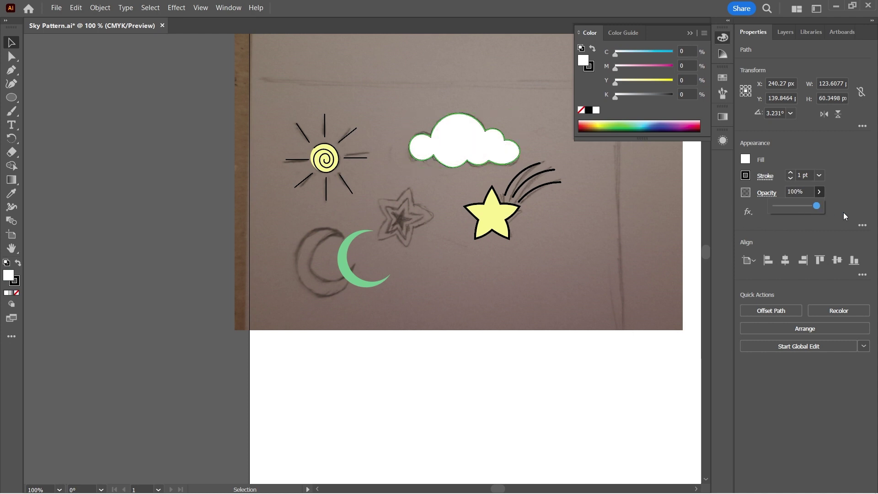
left_click(600, 295)
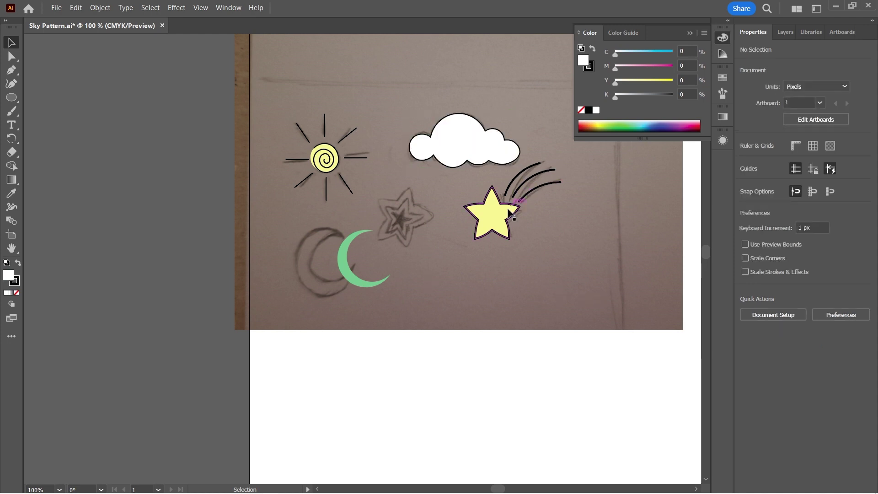
Change the cloud's outline to dark grey with K 86 and set its stroke weight to 2 pt.
left_click(458, 150)
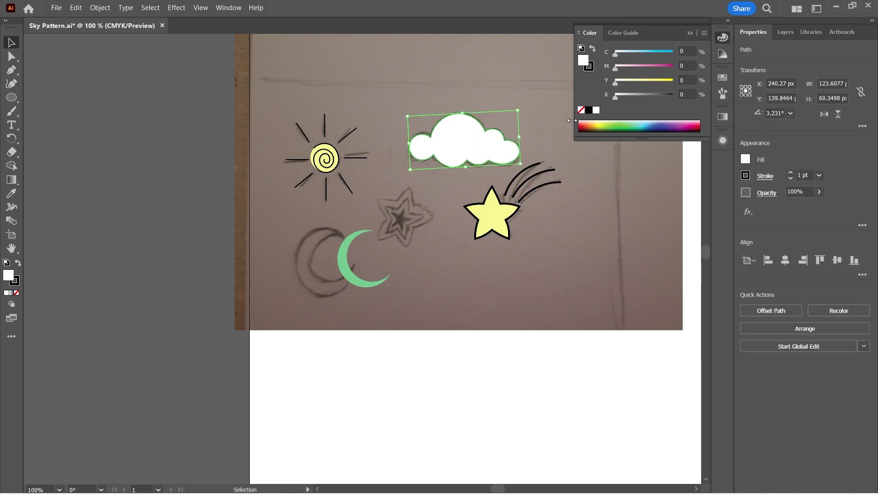
left_click(366, 109)
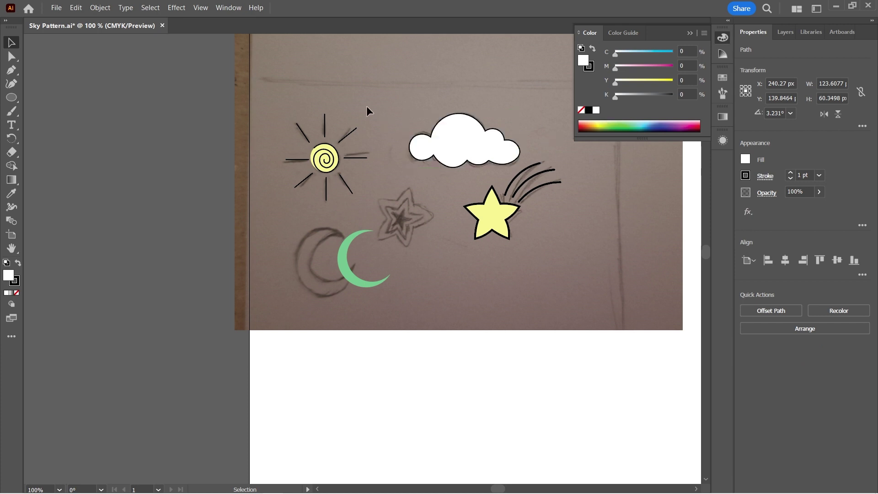
left_click(443, 167)
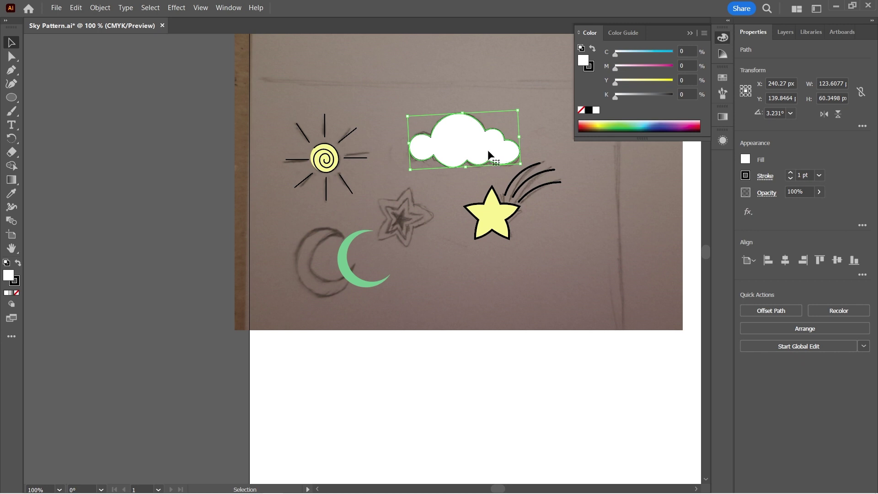
left_click(17, 283)
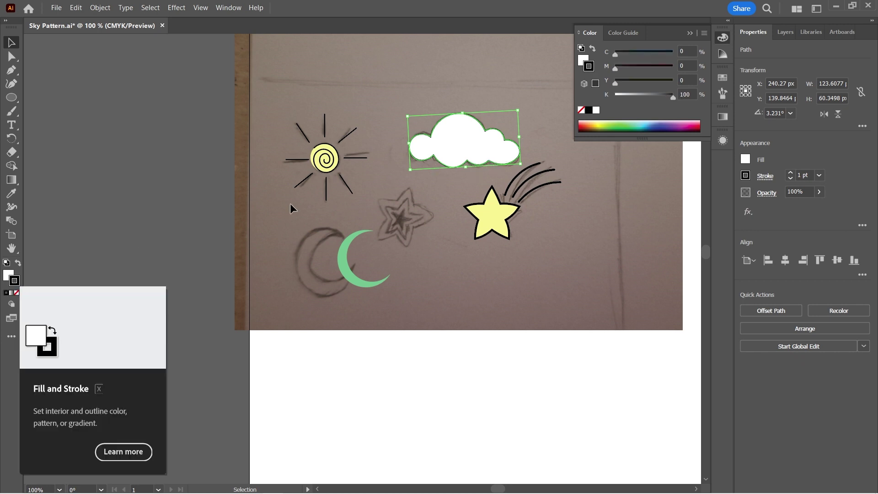
left_click_drag(674, 95, 663, 96)
left_click(790, 174)
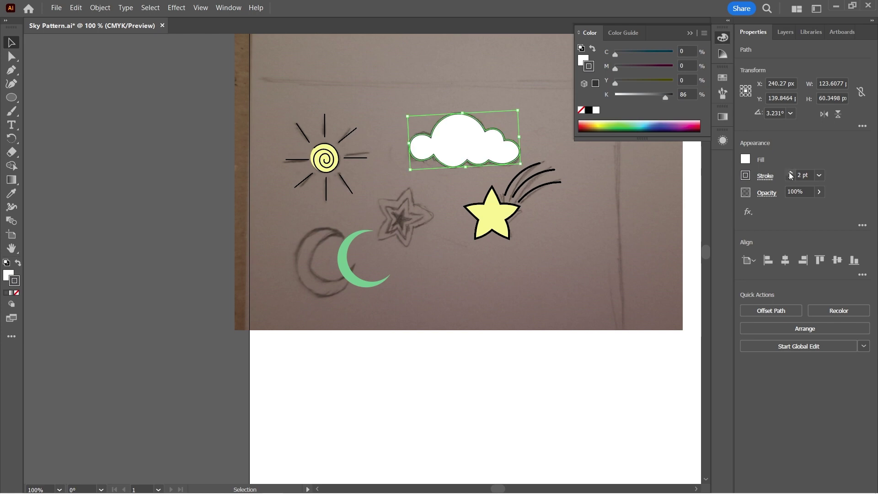
Fill the cloud with light blue, C 16, M 0, Y 0, K 0.
key("ctrl+plus")
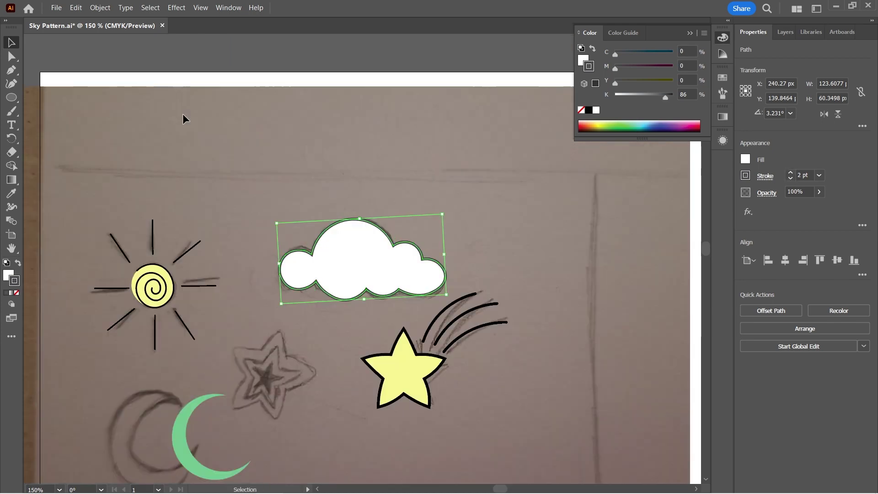
left_click(724, 54)
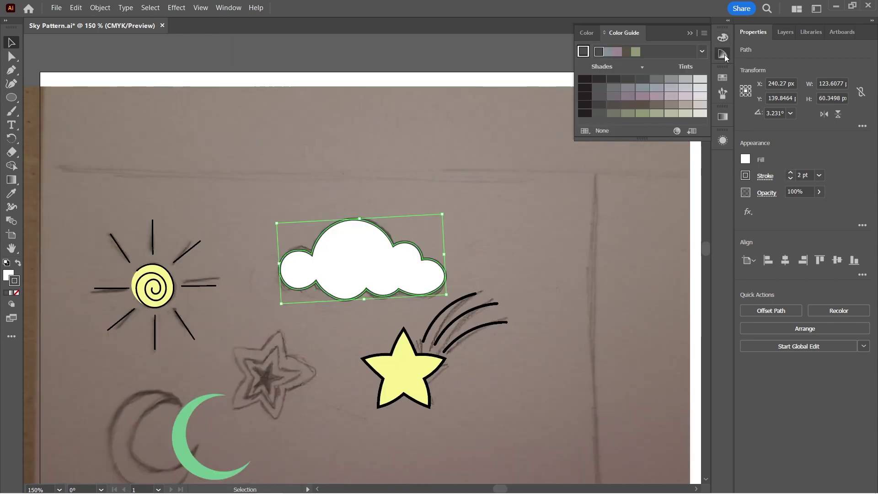
left_click(8, 275)
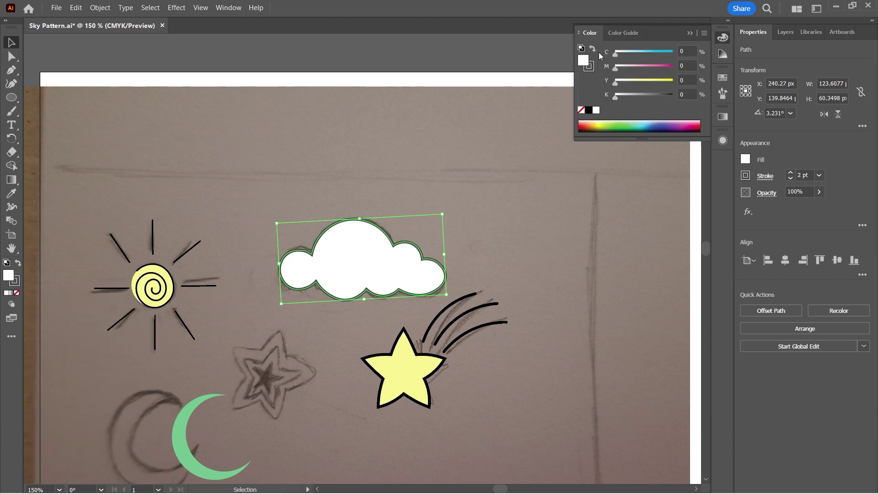
left_click_drag(615, 54, 626, 53)
Hide the Sketch layer and move the cloud about 82 px up and 32 px left on the artboard.
left_click(785, 32)
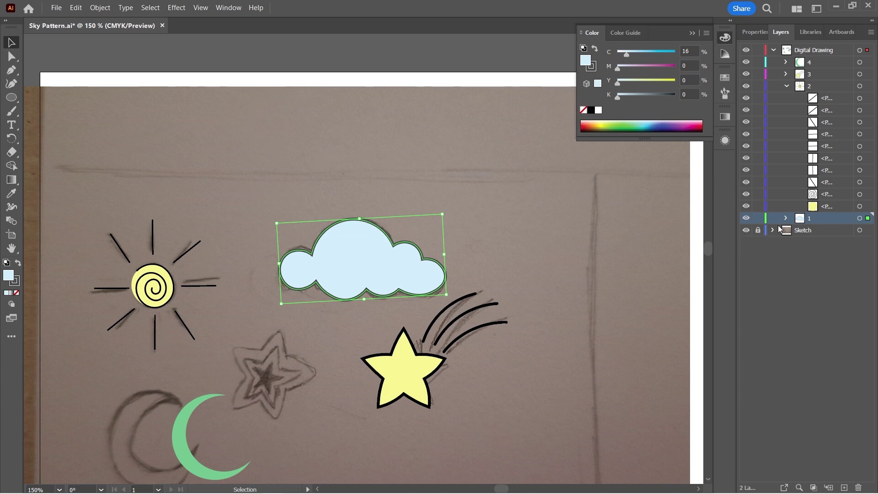
left_click(745, 230)
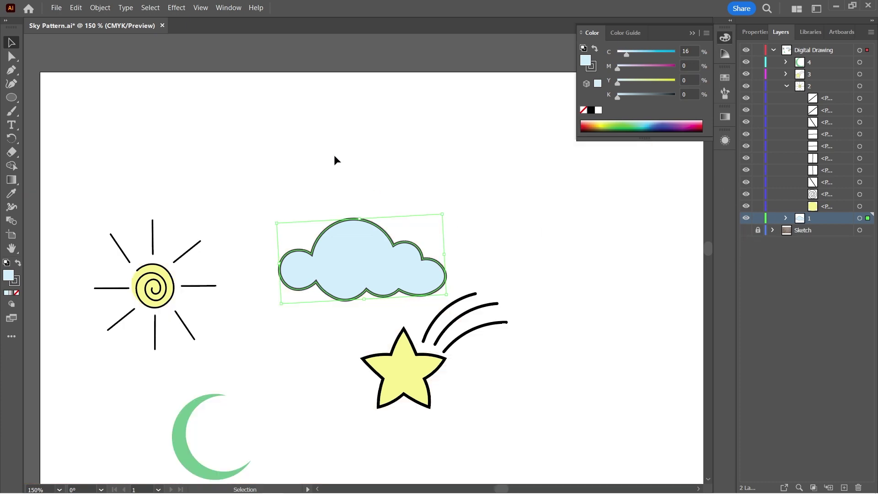
left_click_drag(372, 225, 349, 121)
left_click(363, 273)
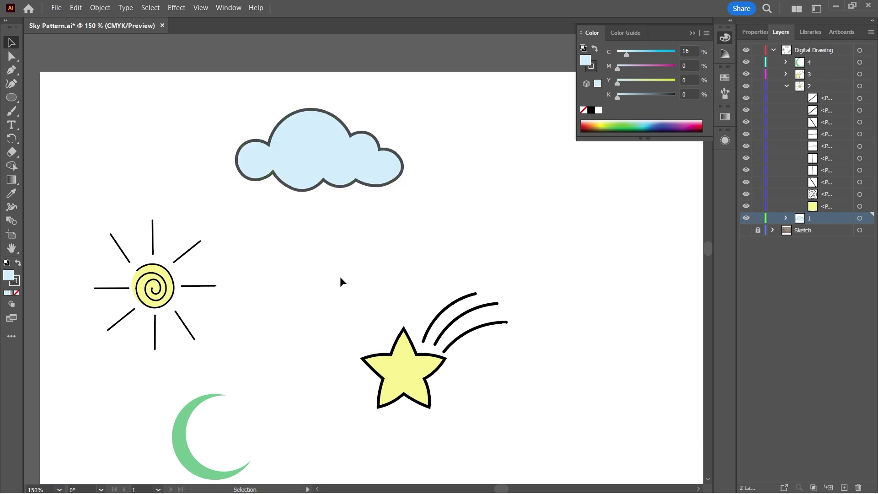
Set the stroke weight of the sun's eight rays and spiral to 2 pt.
left_click(187, 251)
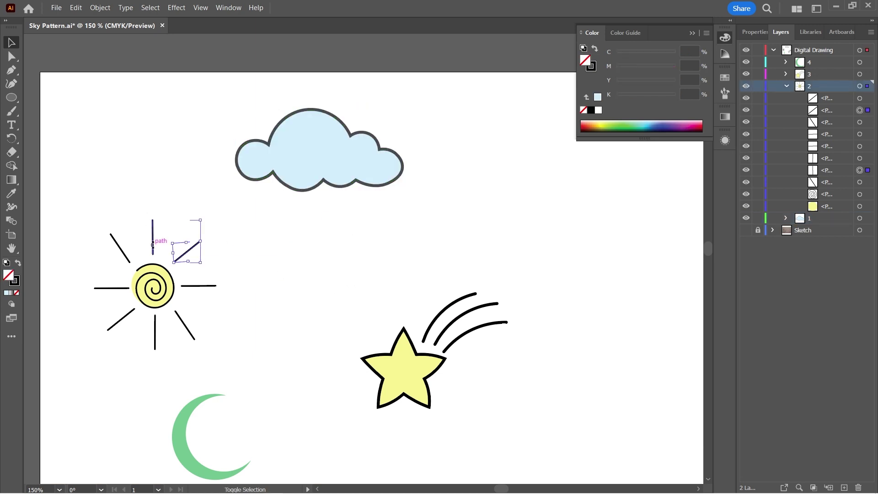
left_click(153, 245, "shift")
left_click(112, 237, "shift")
left_click(106, 288, "shift")
left_click(123, 319, "shift")
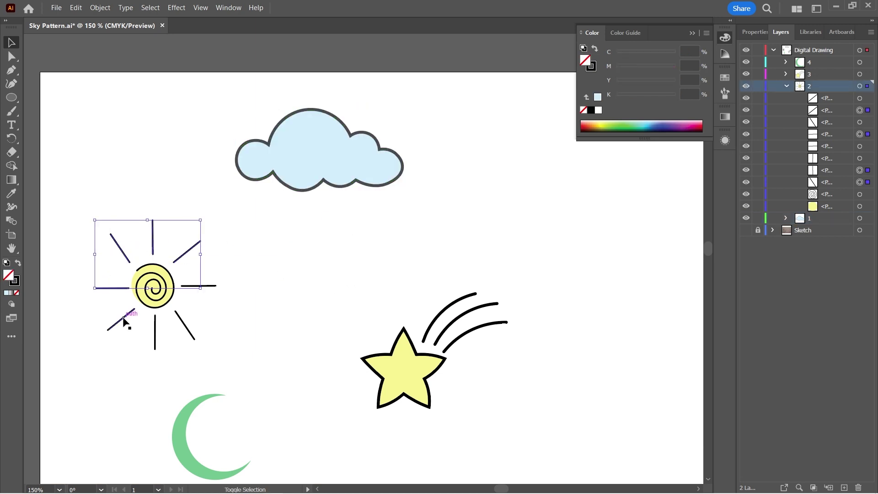
left_click(184, 324, "shift")
left_click(155, 338, "shift")
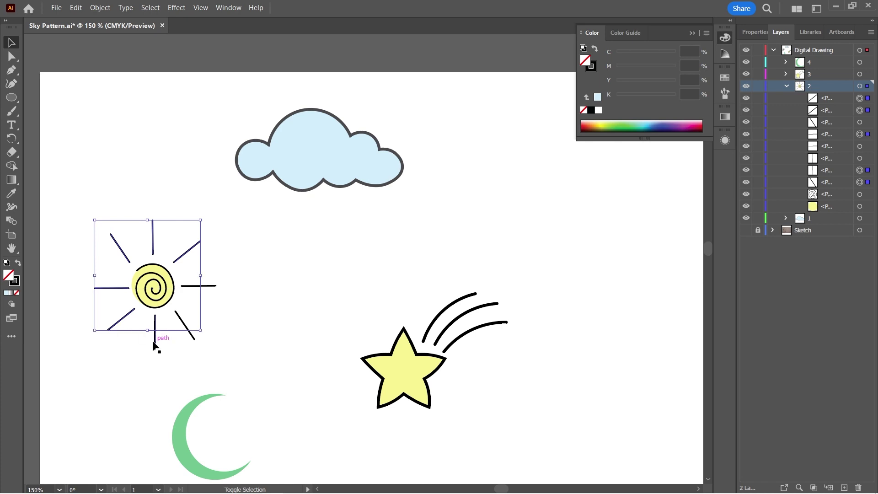
left_click(206, 285, "shift")
left_click(790, 173)
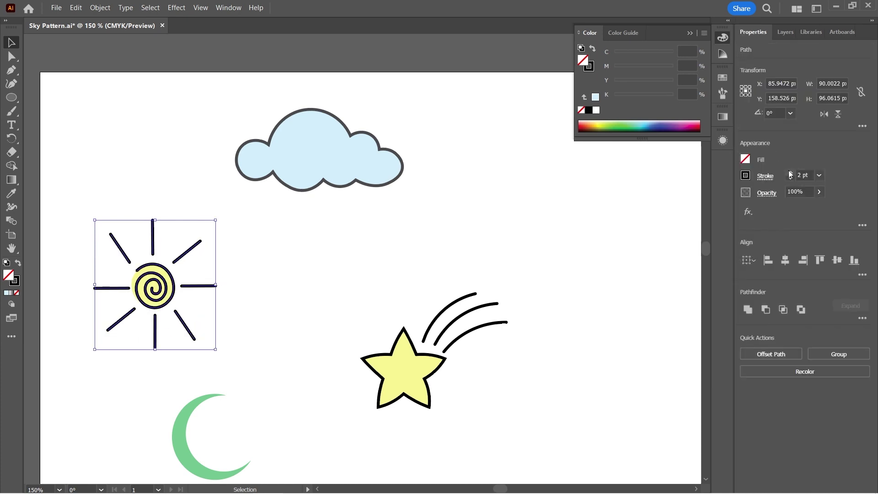
left_click(363, 244)
Copy the hex code 4A4B4C of the cloud's stroke color.
left_click(268, 174)
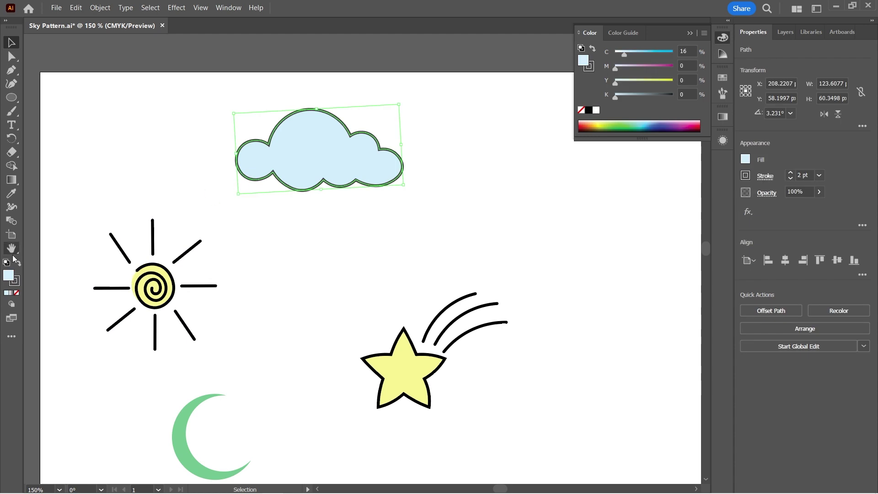
double_click(14, 281)
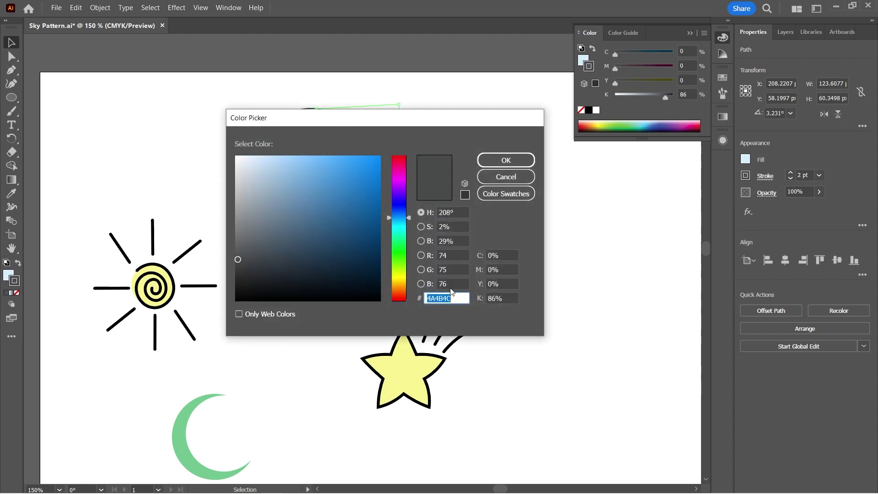
left_click(488, 159)
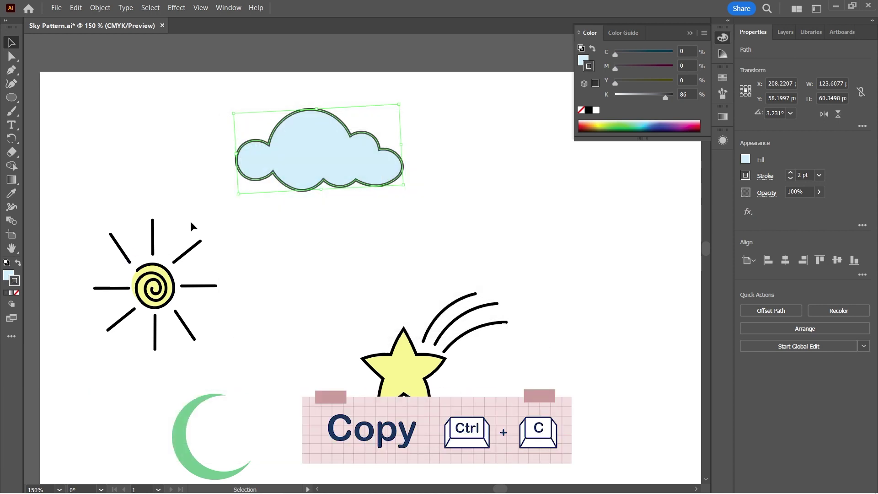
Apply the stroke color 4A4B4C to the sun's rays and spiral, leaving the yellow disc out of the selection.
left_click_drag(190, 221, 100, 347)
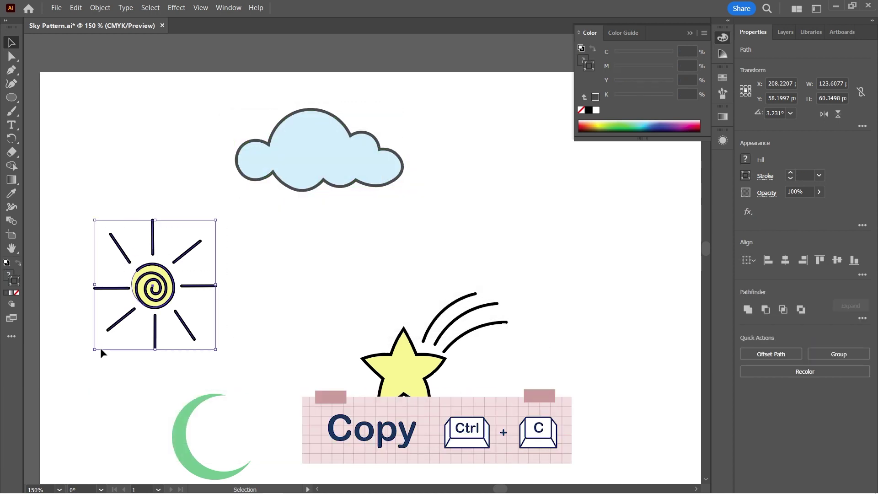
left_click(785, 32)
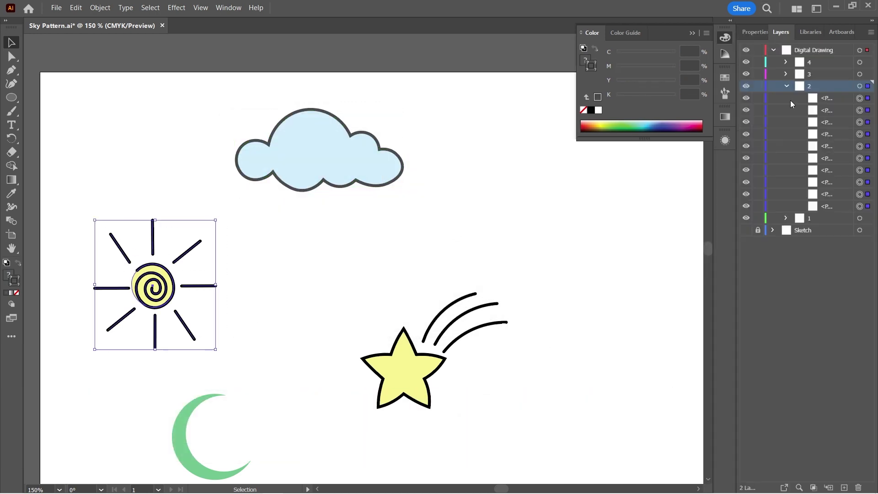
left_click(866, 208, "shift")
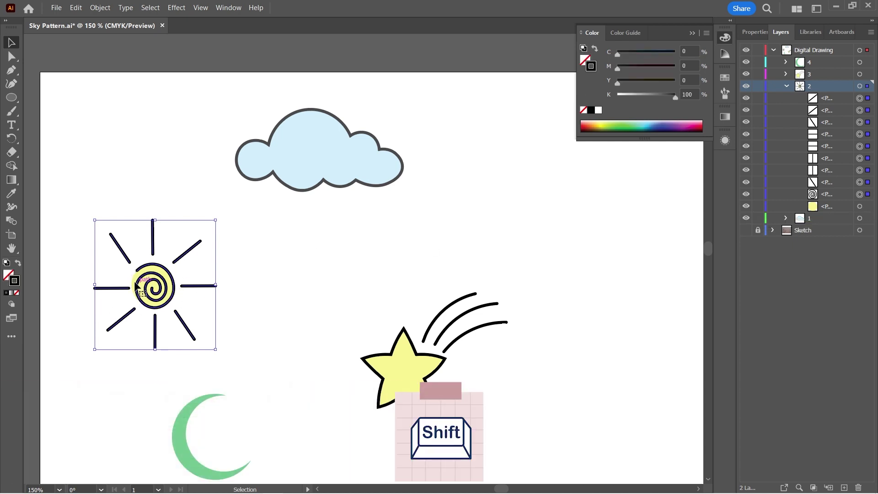
double_click(14, 281)
type("4A4B4C")
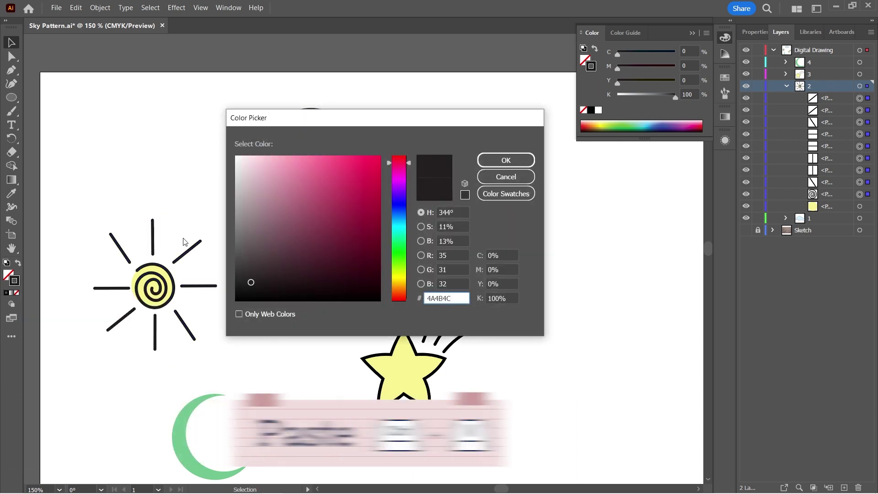
left_click(500, 160)
left_click(303, 293)
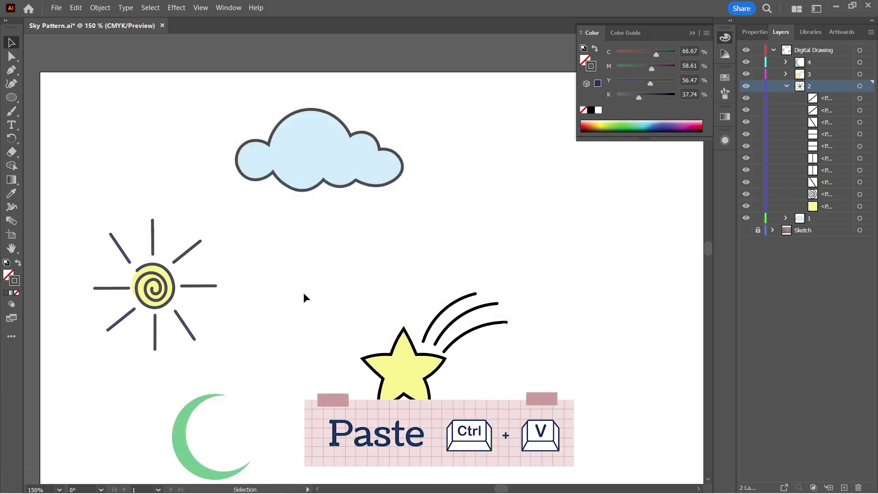
Apply the stroke color 4A4B4C to the shooting star and its three trail lines.
scroll(92, 208, "down", 3)
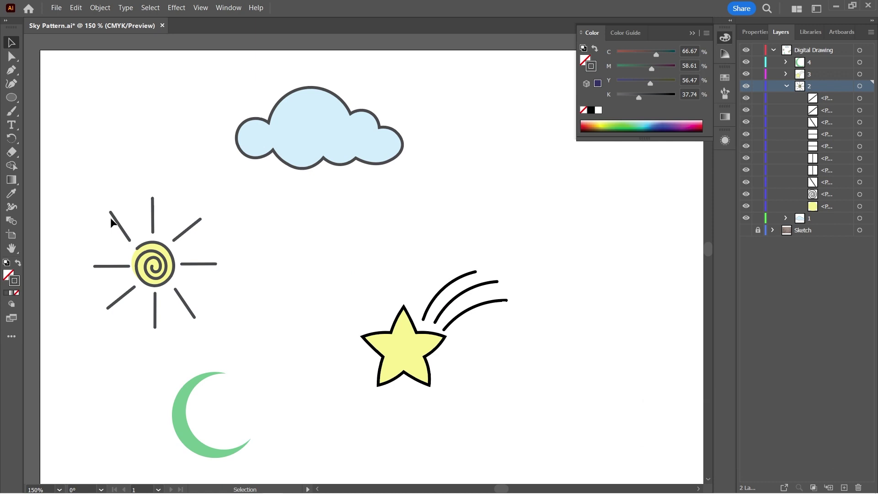
left_click(414, 296)
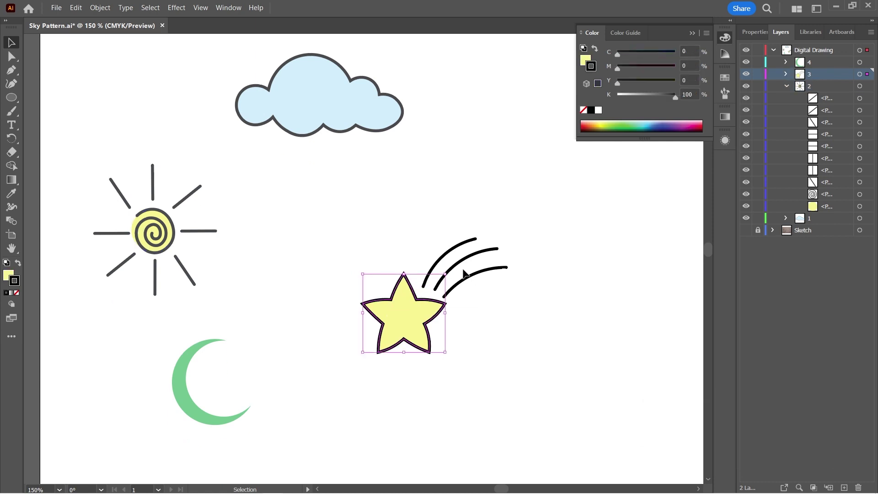
left_click_drag(437, 219, 516, 299)
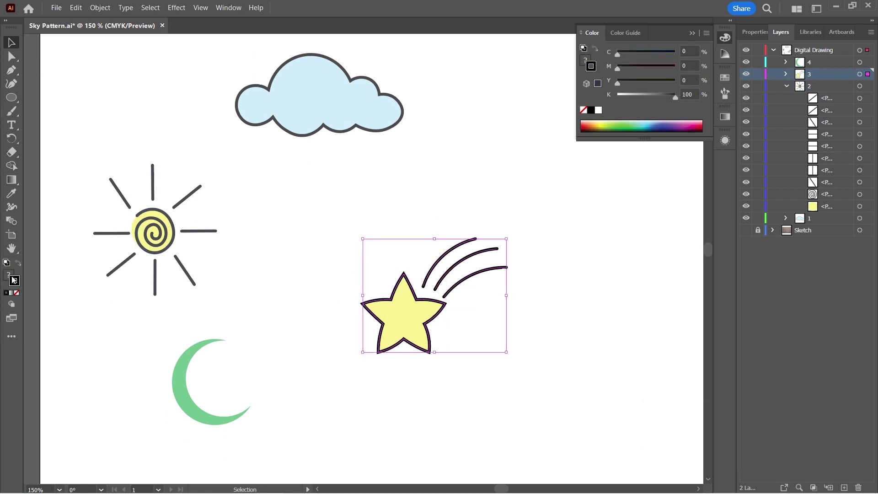
double_click(14, 281)
type("4A4B4C")
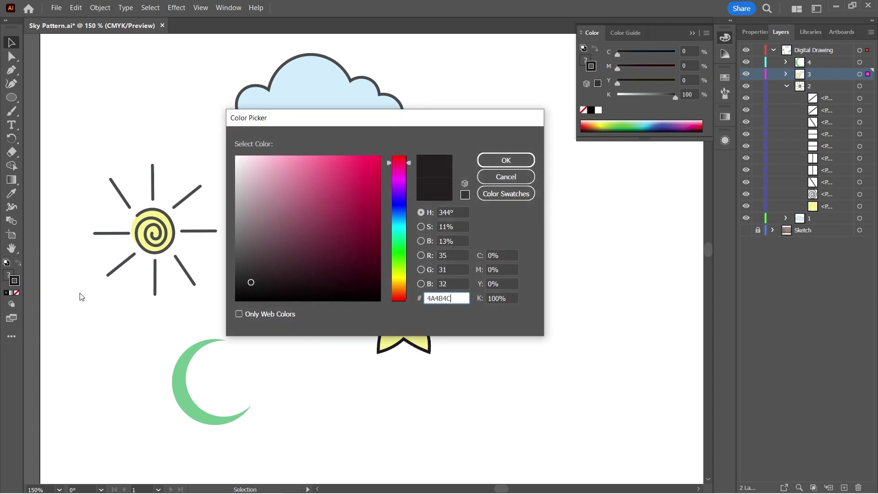
left_click(530, 163)
left_click(612, 345)
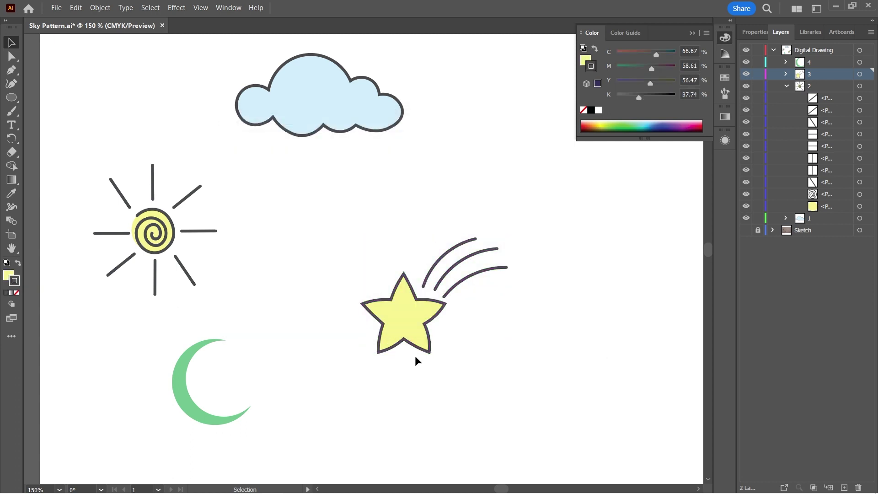
Recolor the shooting star's body with a light salmon tint from a red-orange color harmony in the Color Guide.
left_click(419, 342)
left_click(724, 54)
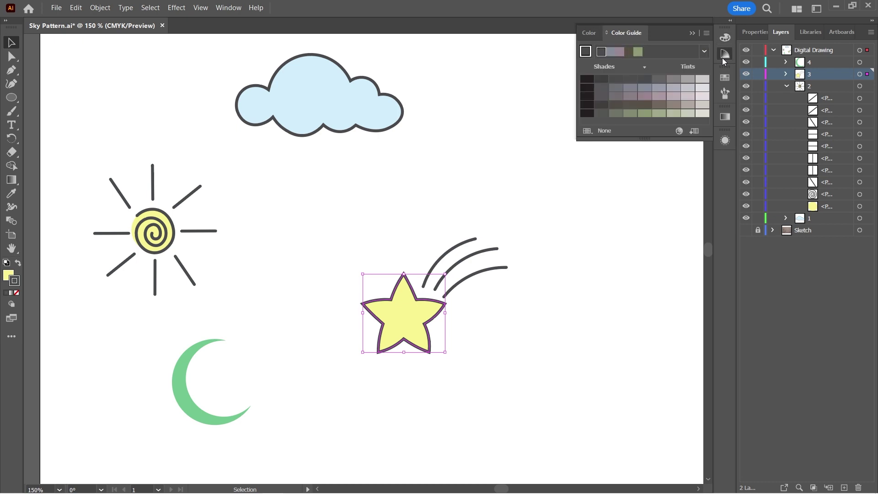
left_click(703, 52)
left_click(635, 171)
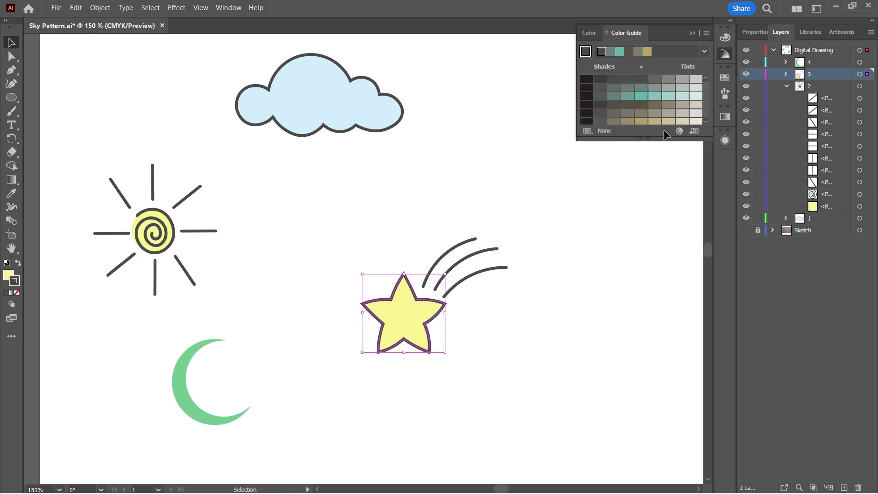
left_click(704, 50)
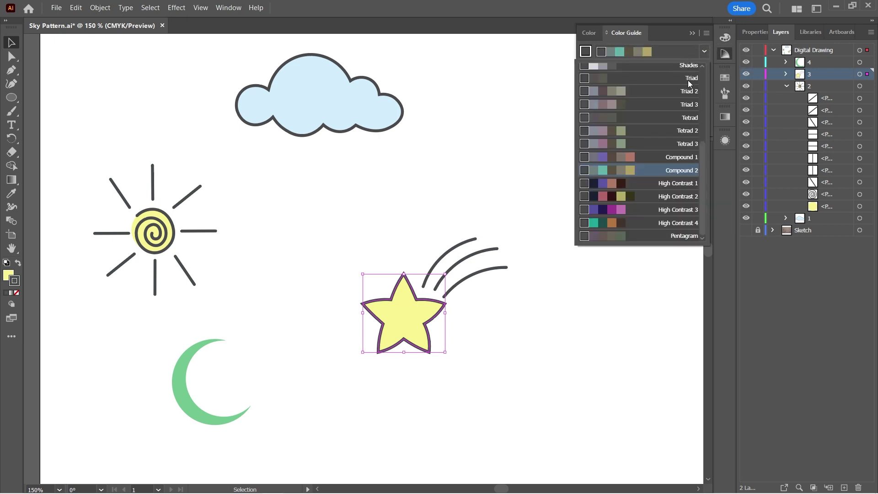
left_click(724, 37)
left_click(7, 279)
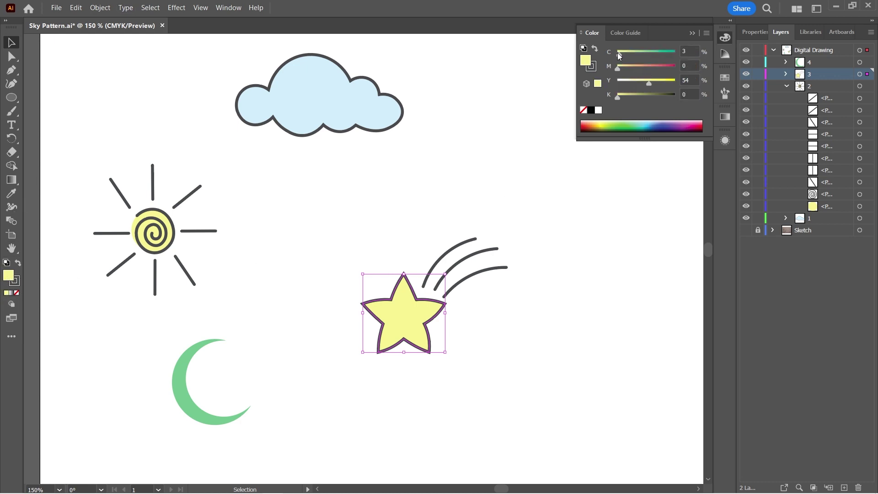
left_click_drag(617, 53, 679, 84)
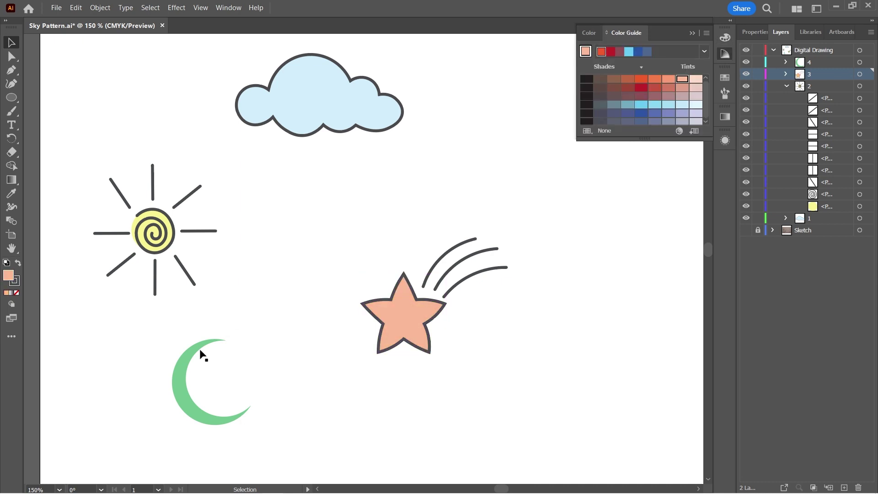
Move the crescent moon up between the sun and the shooting star and fill it with dark blue.
left_click_drag(183, 381, 204, 334)
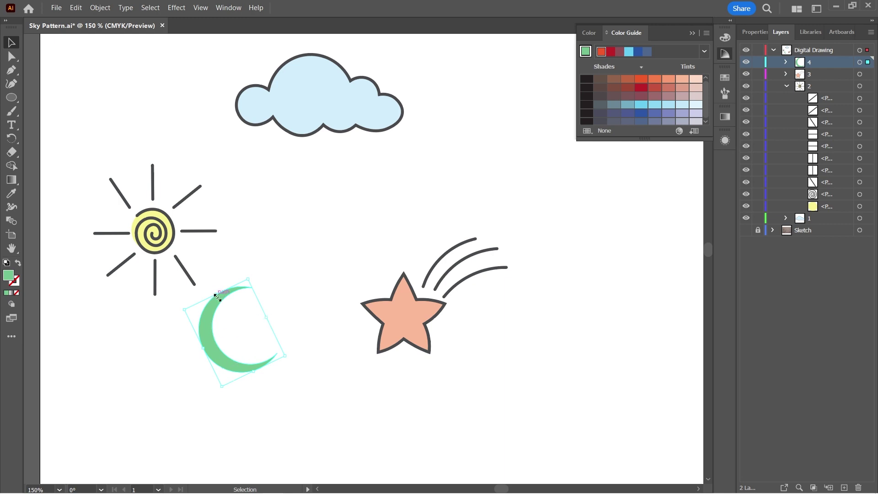
left_click_drag(201, 328, 244, 274)
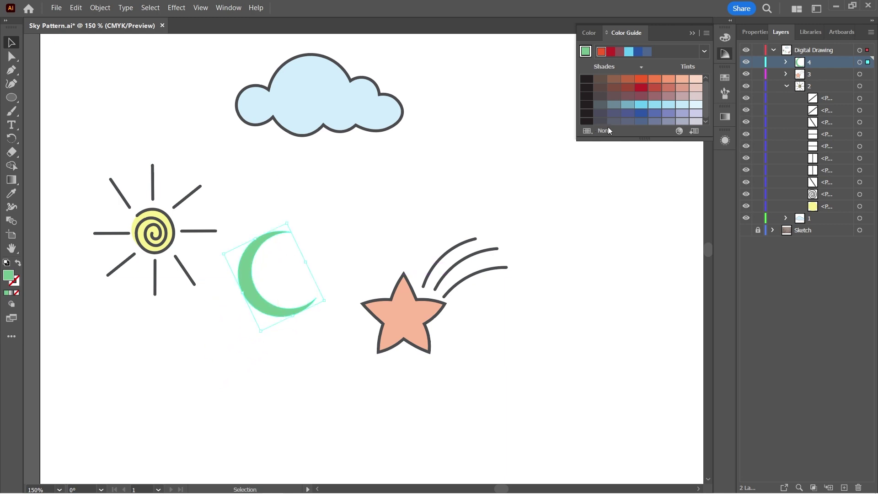
left_click(638, 115)
left_click(421, 180)
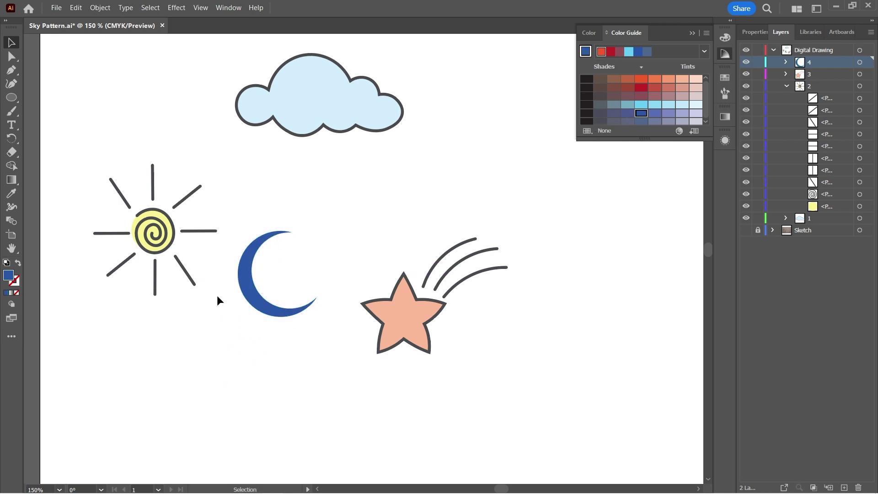
Add a 2 pt dark gray stroke to the blue crescent moon.
left_click(245, 298)
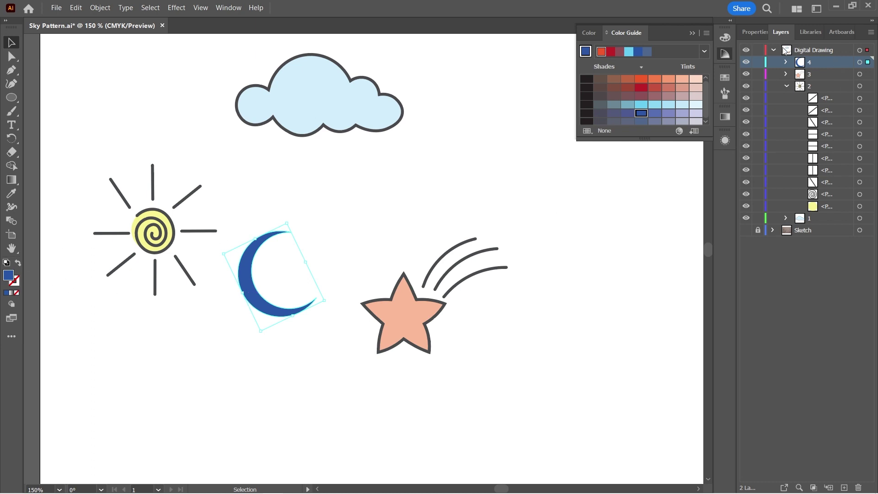
left_click(754, 32)
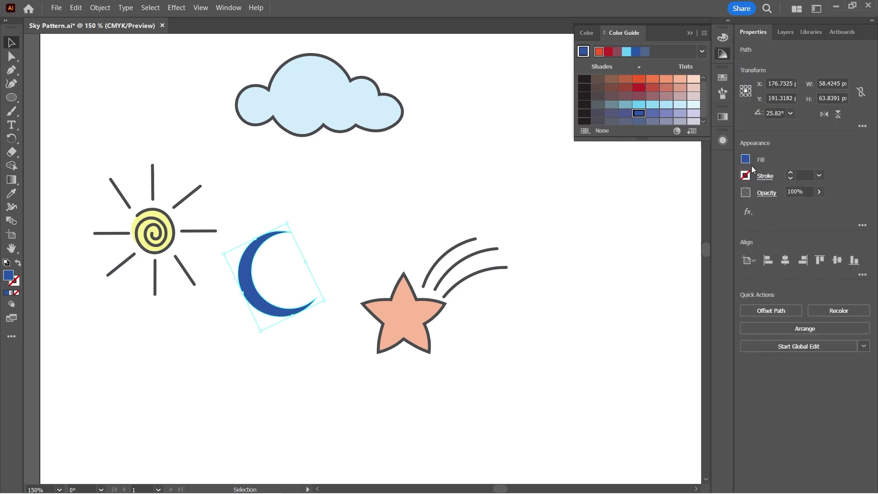
left_click(790, 173)
left_click(790, 172)
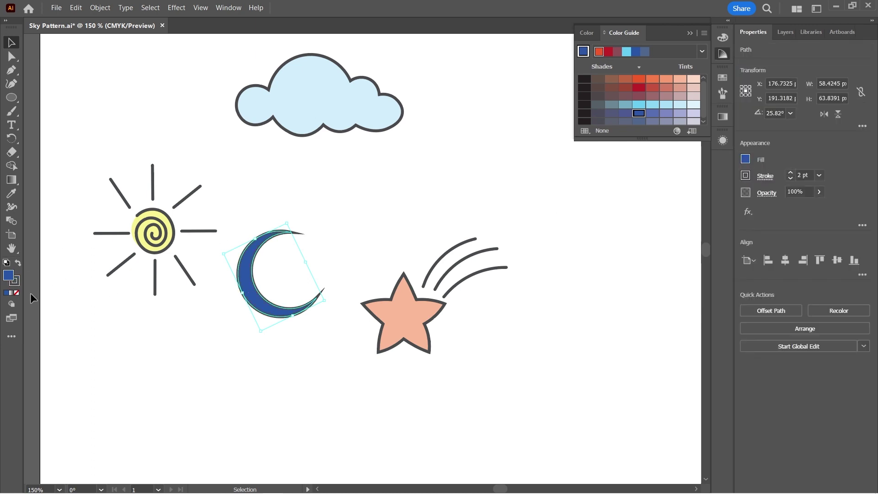
left_click(288, 337)
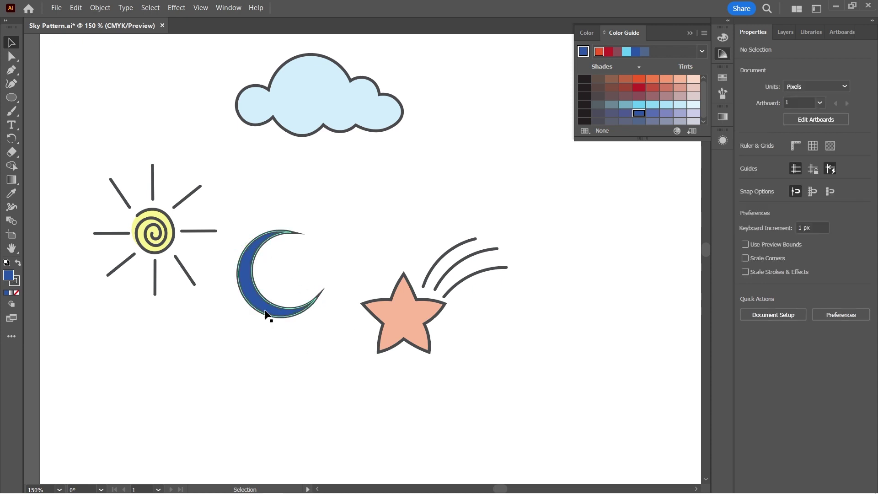
Line up the shooting star, cloud, sun and moon in a row above the artboard and copy all four.
key("ctrl+minus")
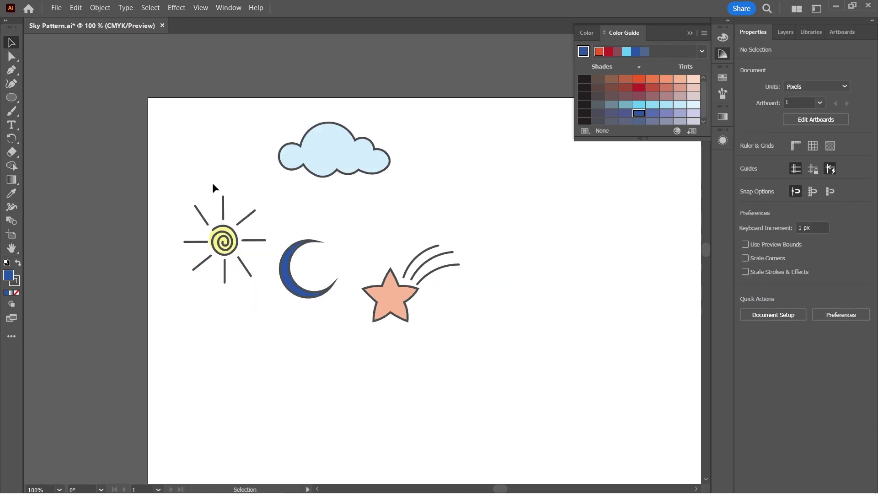
left_click_drag(177, 200, 258, 265)
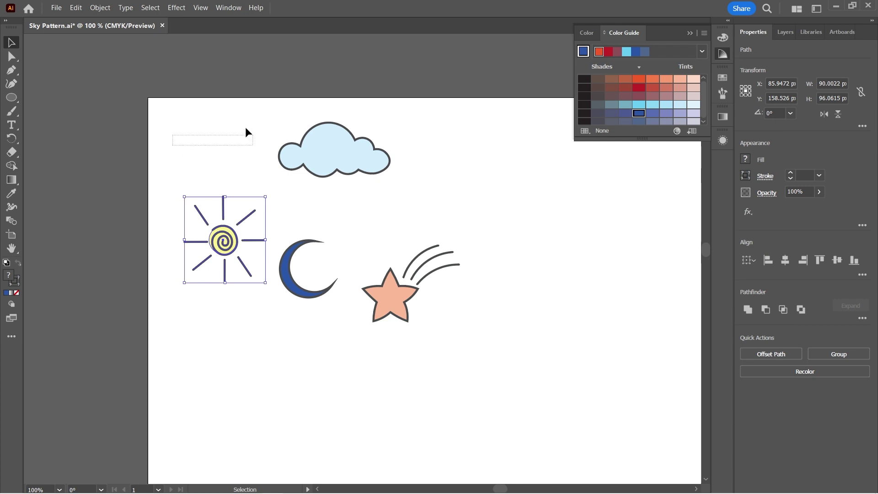
left_click_drag(336, 151, 206, 62)
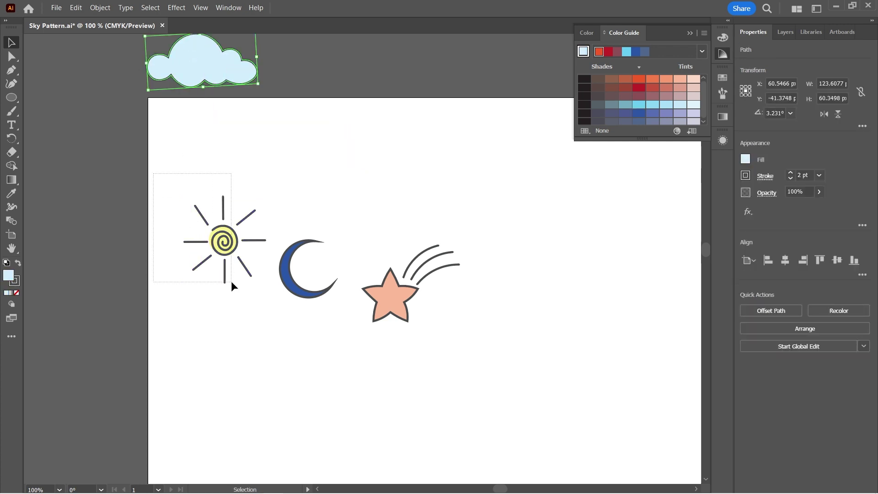
left_click_drag(231, 281, 245, 300)
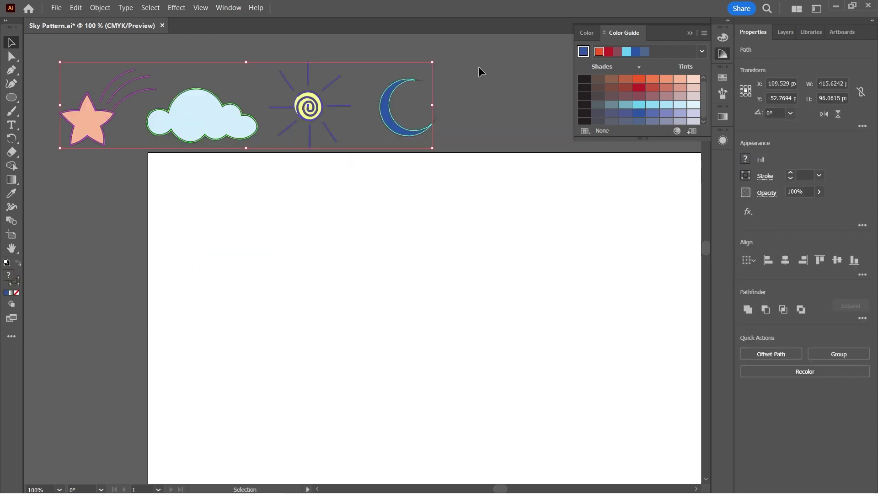
key("ctrl+c")
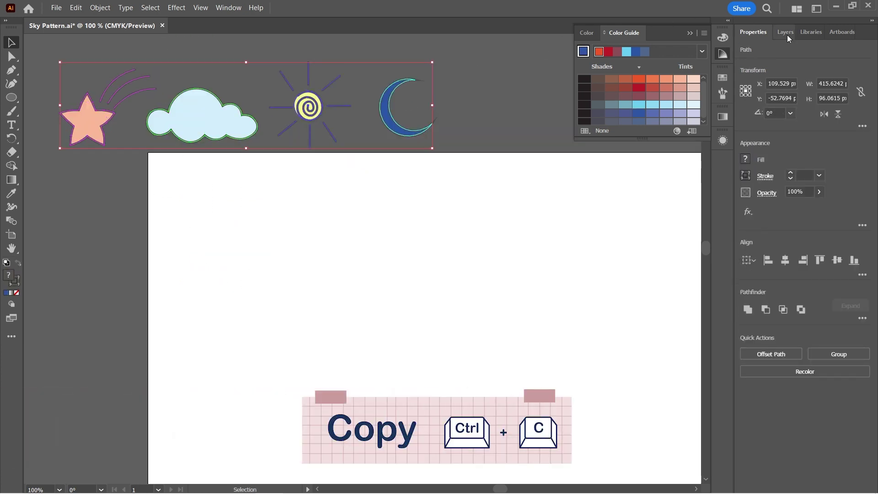
Create a new top layer named For Pattern and paste the copied sky elements onto it.
left_click(784, 32)
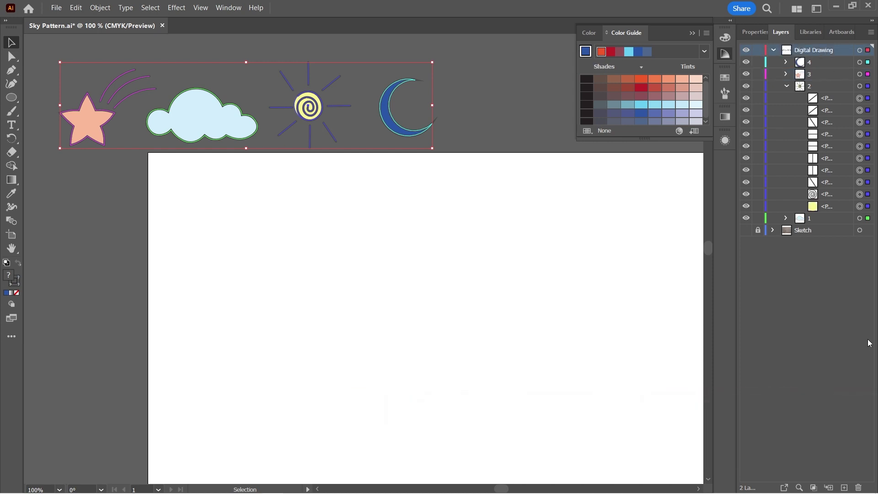
left_click(845, 487)
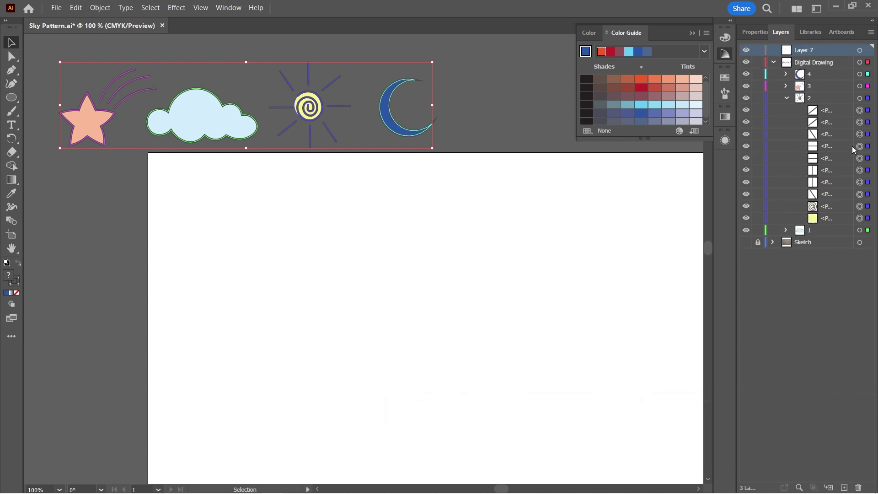
double_click(816, 52)
type("For Pattern")
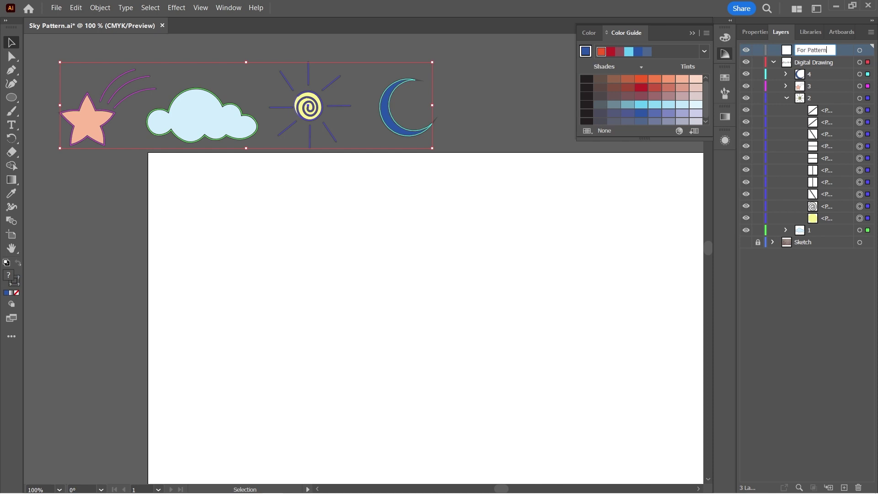
key("Return")
key("ctrl+v")
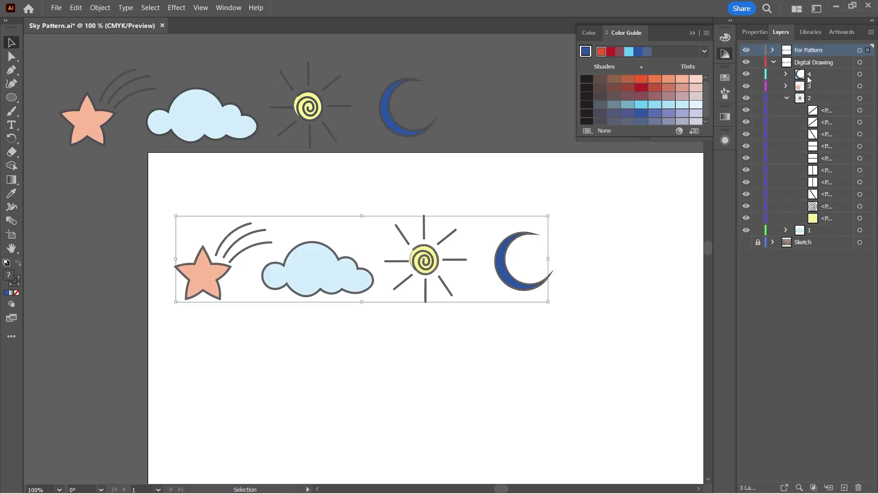
left_click(288, 355)
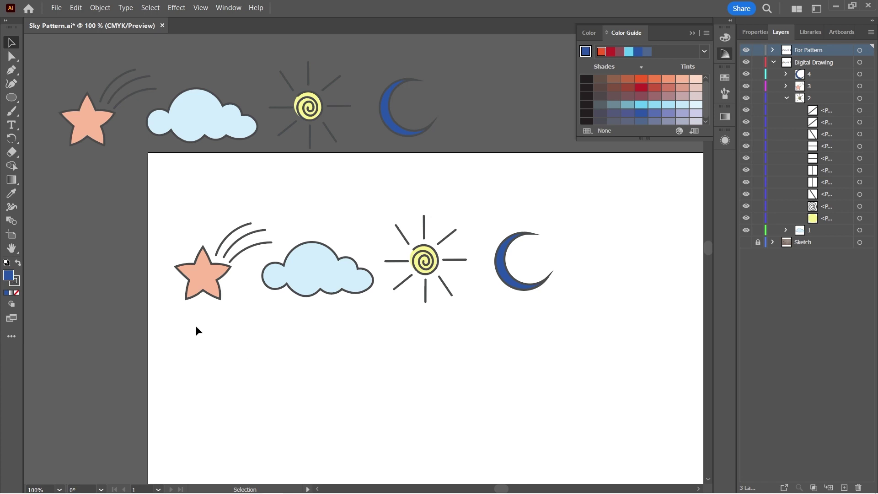
Group the pasted star with its trails and the sun with its rays, and move the cloud below them.
left_click_drag(196, 330, 229, 228)
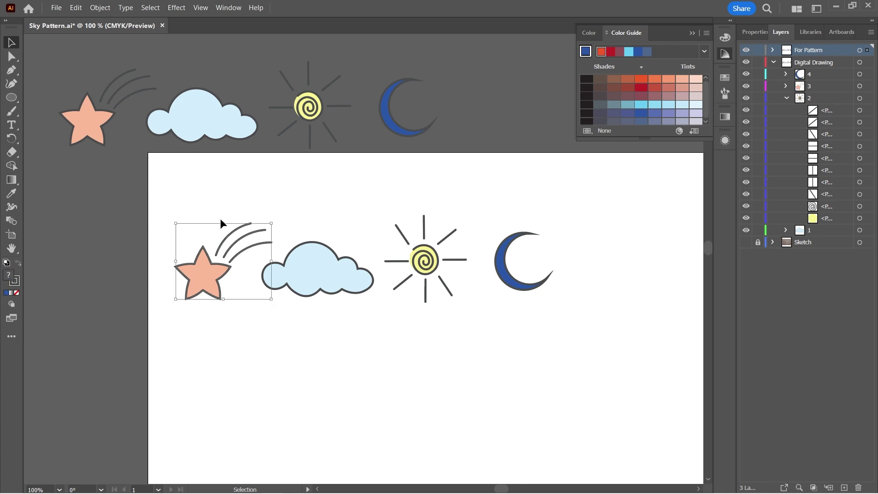
mouse_move(313, 284)
left_mouse_down()
mouse_move(313, 221)
mouse_move(322, 295)
left_mouse_up()
left_click_drag(412, 332, 451, 212)
left_click_drag(311, 291, 260, 350)
left_click_drag(359, 191, 466, 328)
key("ctrl+g")
key("v")
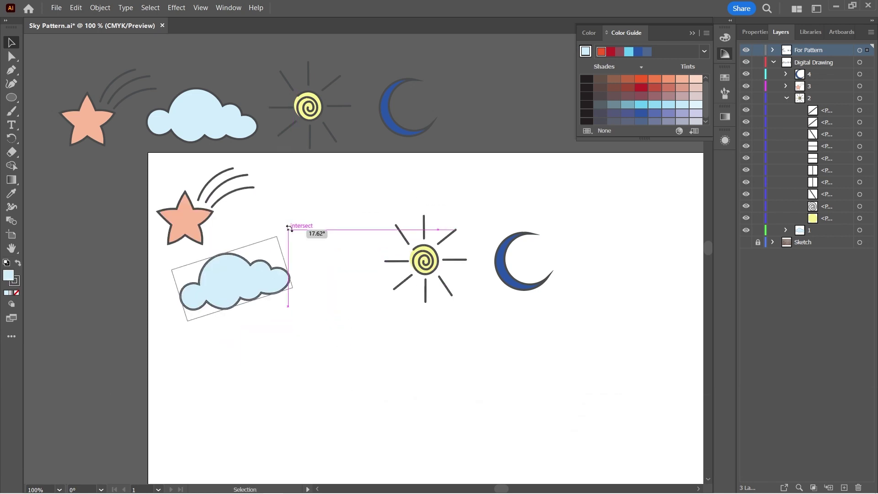
Arrange the pasted elements compactly in the artboard's upper-left corner: star and moon on top, tilted cloud and sun beneath.
left_click_drag(289, 227, 289, 227)
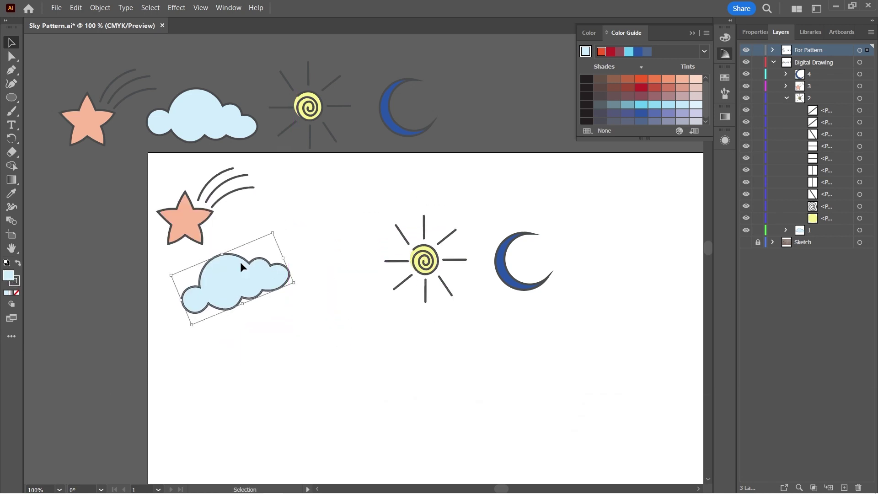
left_click_drag(432, 270, 367, 298)
left_click_drag(511, 283, 265, 236)
Make a new pattern from the four arranged elements on the artboard.
left_click_drag(250, 345, 473, 172)
left_click(54, 7)
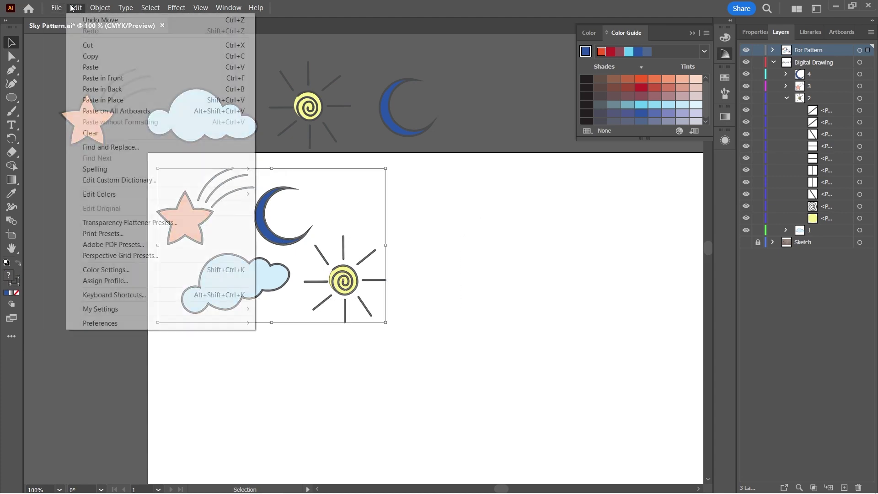
mouse_move(100, 8)
mouse_move(151, 277)
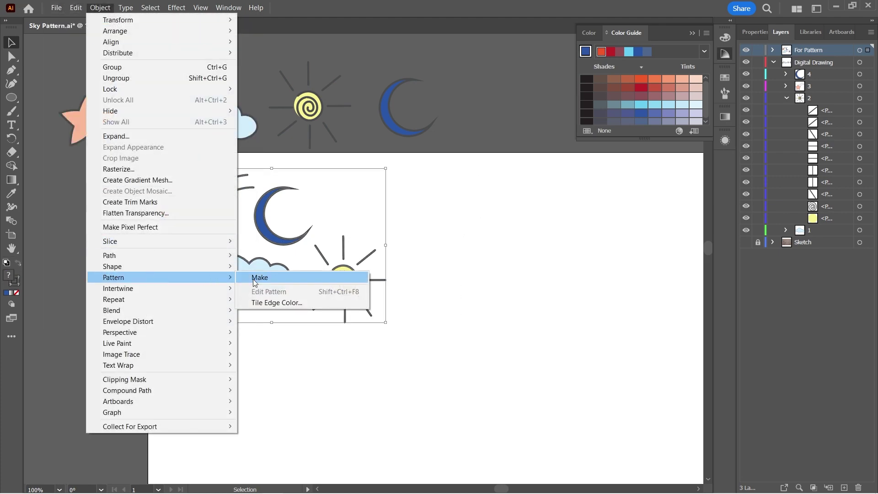
left_click(259, 277)
left_click(549, 275)
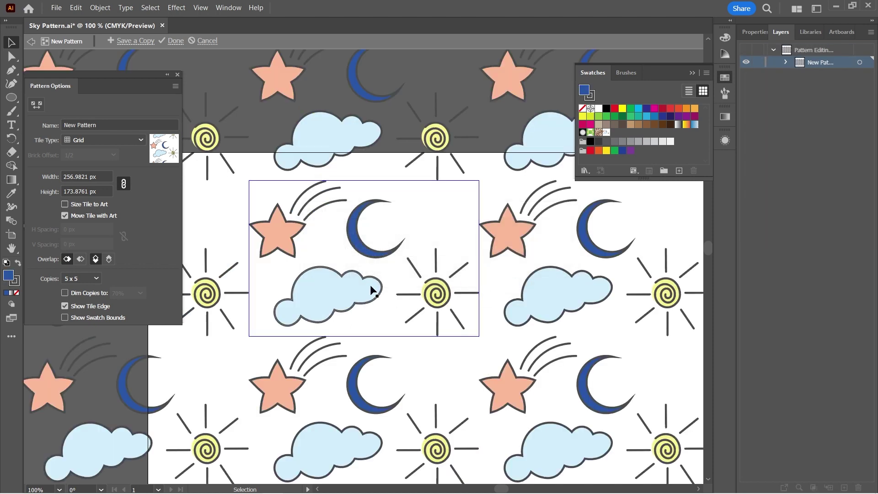
Spread out the pattern tile by shifting the cloud to the left and the sun to the right.
left_click_drag(350, 302, 337, 297)
left_click_drag(373, 263, 360, 244)
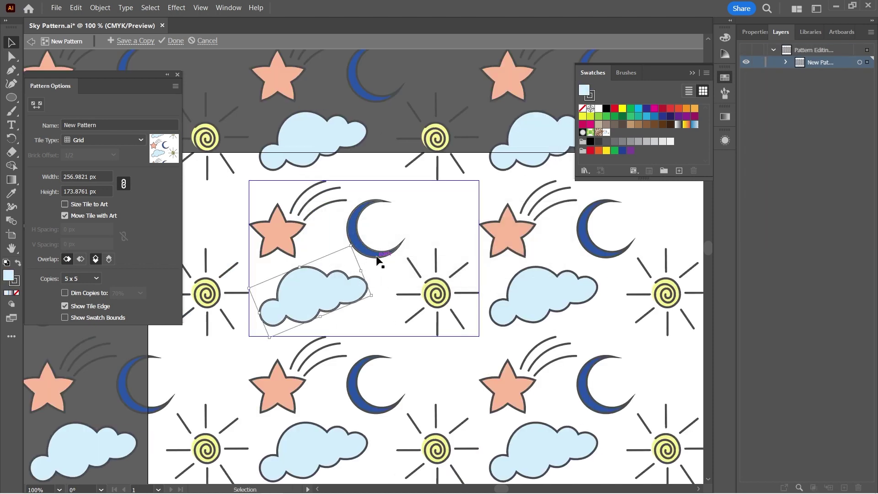
key("ctrl+z")
mouse_move(445, 293)
left_mouse_down()
mouse_move(437, 288)
mouse_move(421, 302)
mouse_move(458, 294)
left_mouse_up()
Duplicate the shooting star in the pattern tile, shrink the copy and place it to the right of the moon.
left_click(308, 239)
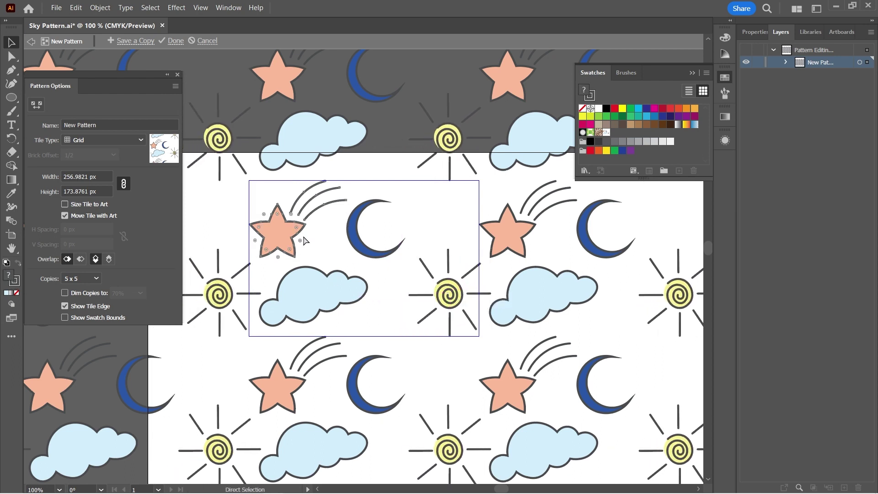
key("ctrl+c")
key("ctrl+v")
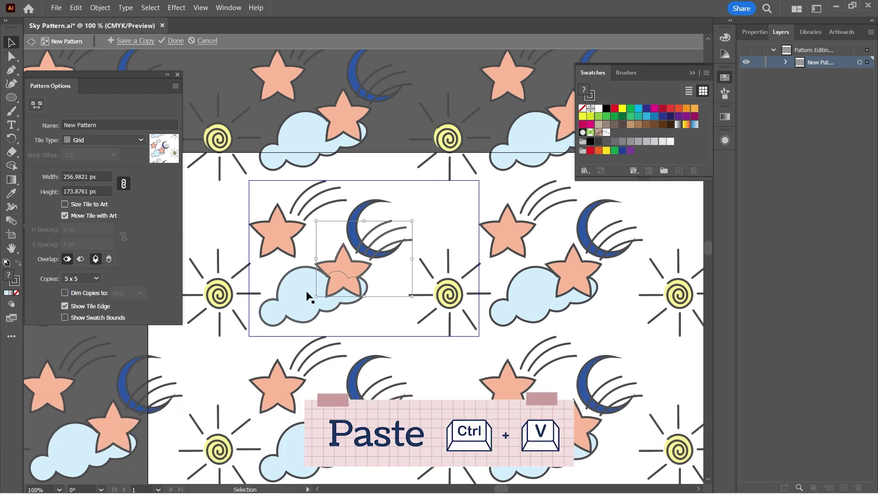
left_click_drag(316, 297, 421, 227)
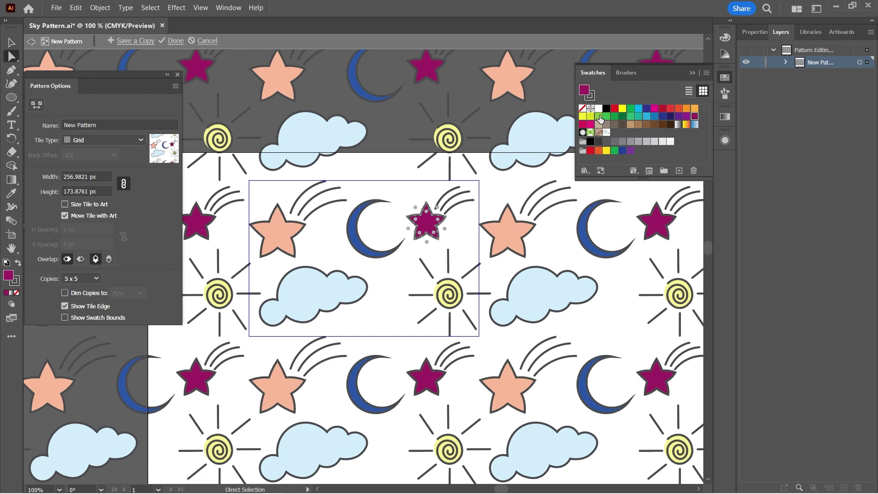
Try green and orange swatches on the small star's body and settle on a red-orange fill.
left_click(599, 117)
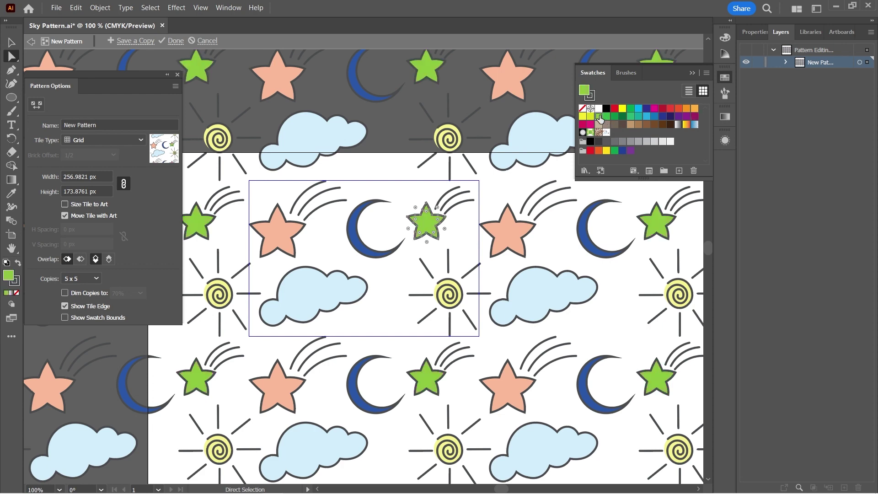
left_click(692, 108)
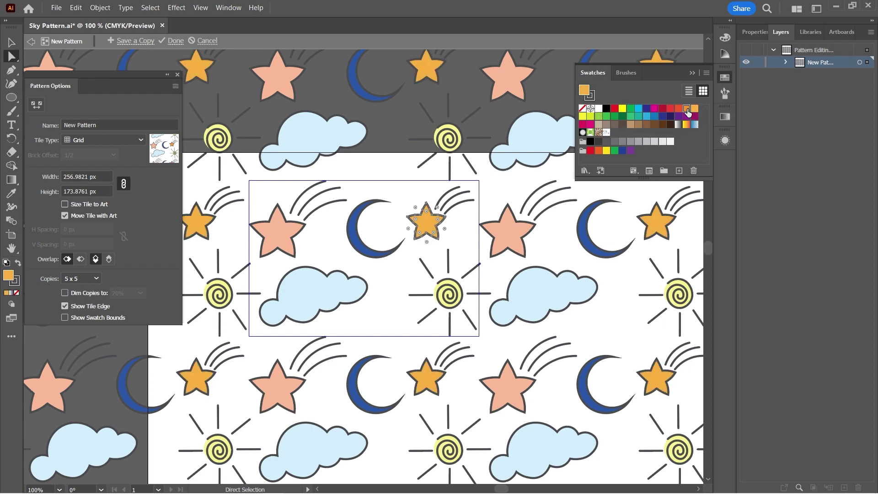
left_click(686, 108)
left_click(399, 196)
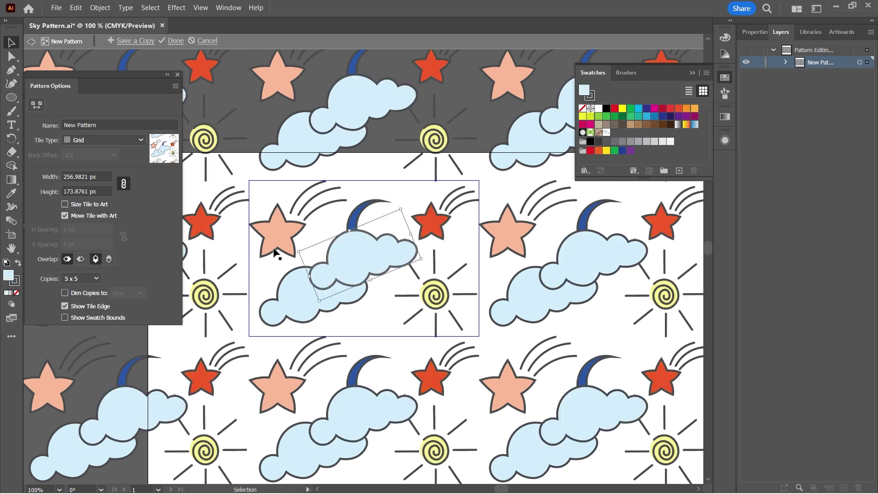
Duplicate the cloud in the pattern tile and place a smaller copy over the moon's upper tip.
left_click_drag(411, 236, 389, 262)
key("ctrl+c")
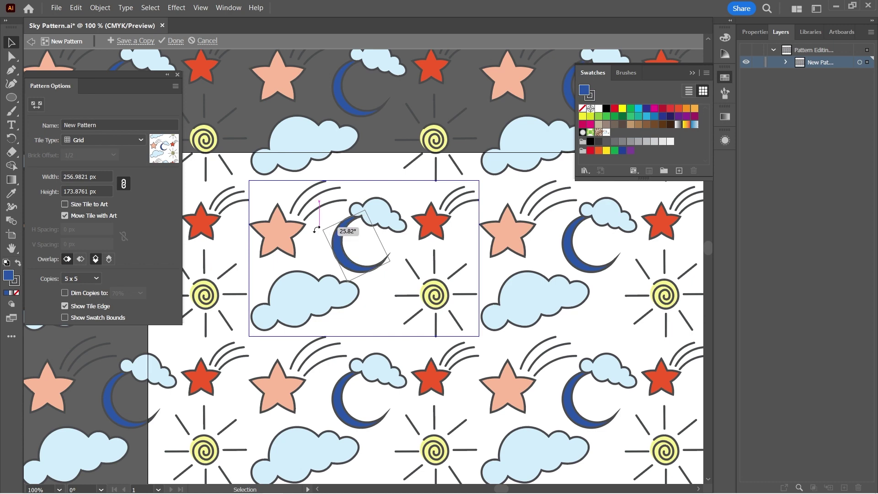
Try moving the moon to the left and the small cloud down between it and the red star, and undo the moves.
left_click_drag(340, 259, 321, 255)
left_click_drag(367, 217, 368, 232)
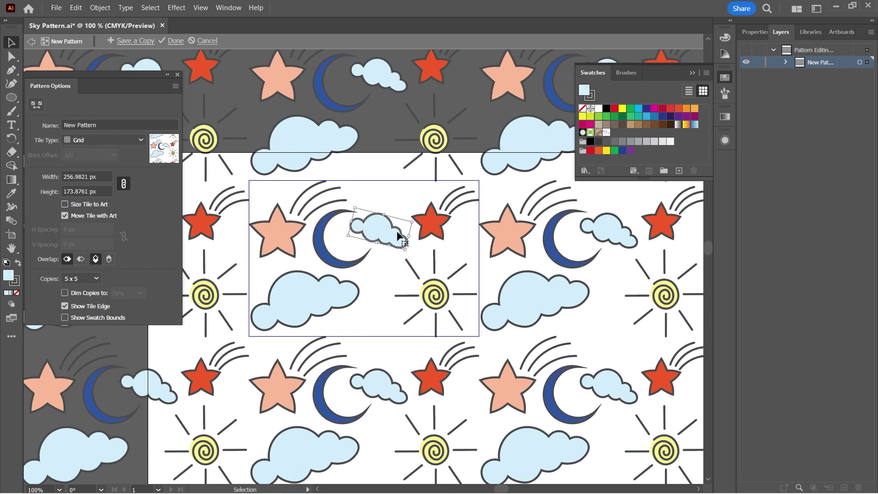
key("ctrl+z")
key("ctrl+z")
key("ctrl+z")
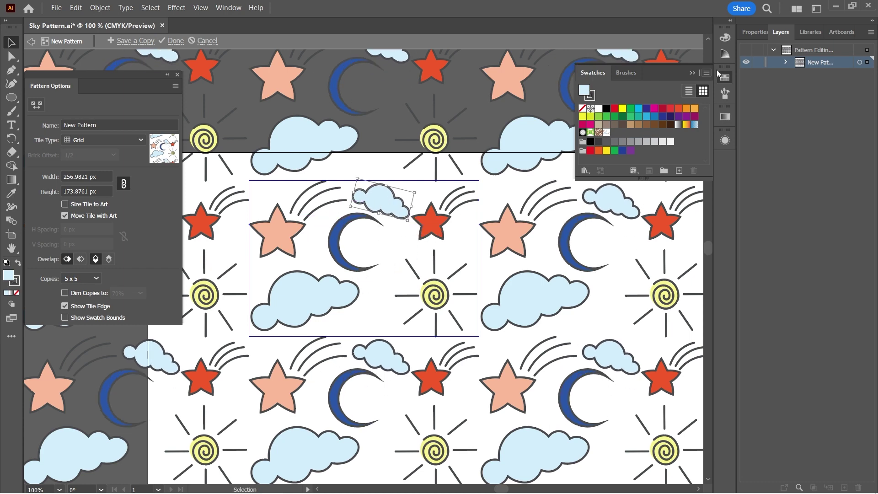
Recolour the small cloud in the pattern tile with a stronger light-blue shade from the Color Guide.
left_click(724, 54)
left_click(655, 105)
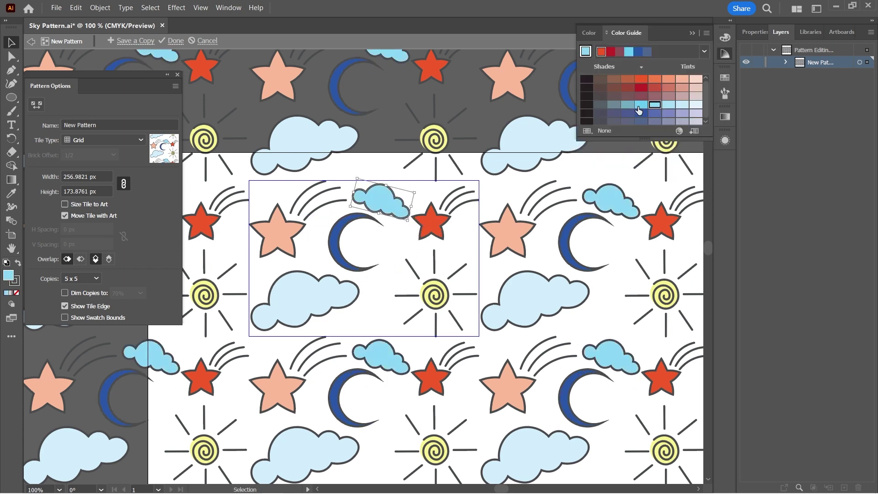
left_click(641, 105)
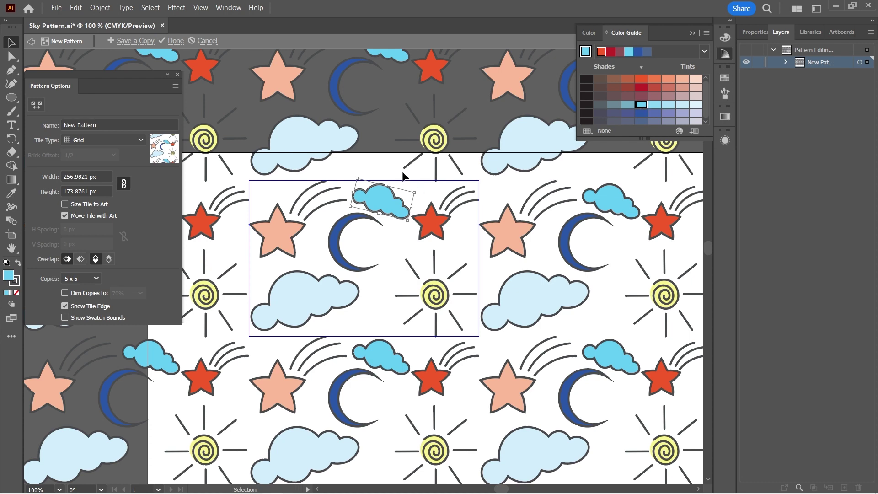
left_click(370, 170)
left_click(398, 203)
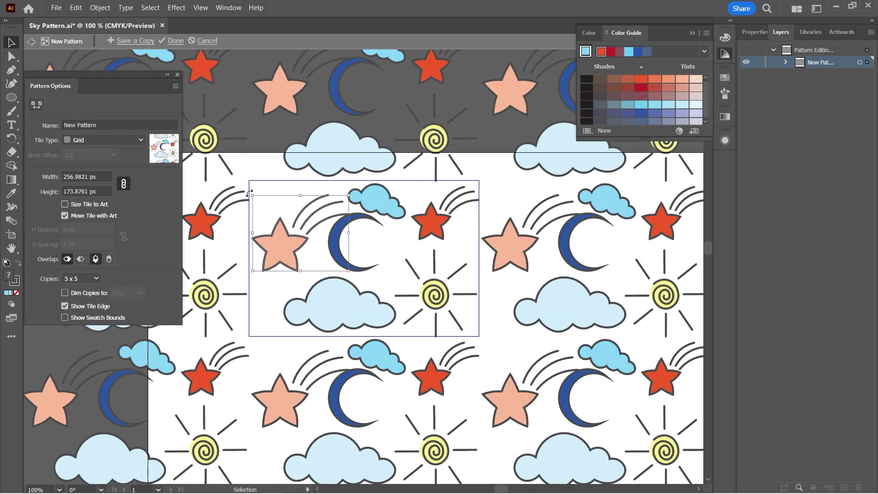
Rotate and rearrange the peach shooting star, the clouds and the moon to spread them more evenly across the pattern tile.
left_click_drag(249, 193, 242, 206)
left_click_drag(284, 249, 294, 249)
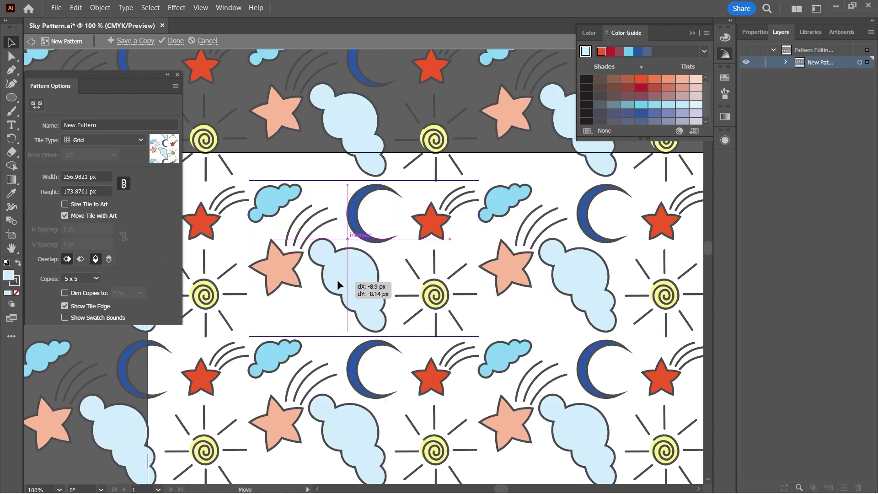
mouse_move(352, 284)
left_mouse_down()
mouse_move(339, 286)
mouse_move(358, 277)
left_mouse_up()
Duplicate the sun, shrink the copy and place it below the peach star in the pattern tile.
left_click(432, 294)
left_click_drag(433, 297, 291, 305)
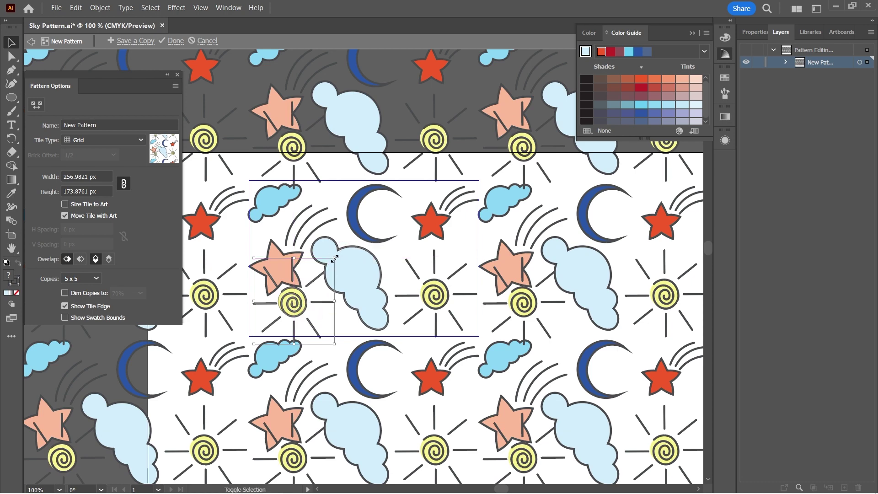
left_click_drag(335, 258, 302, 296)
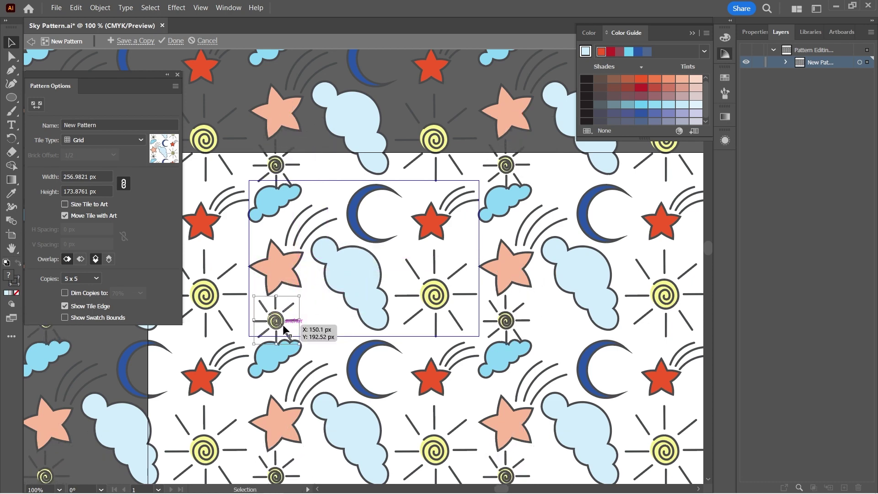
left_click_drag(282, 324, 306, 320)
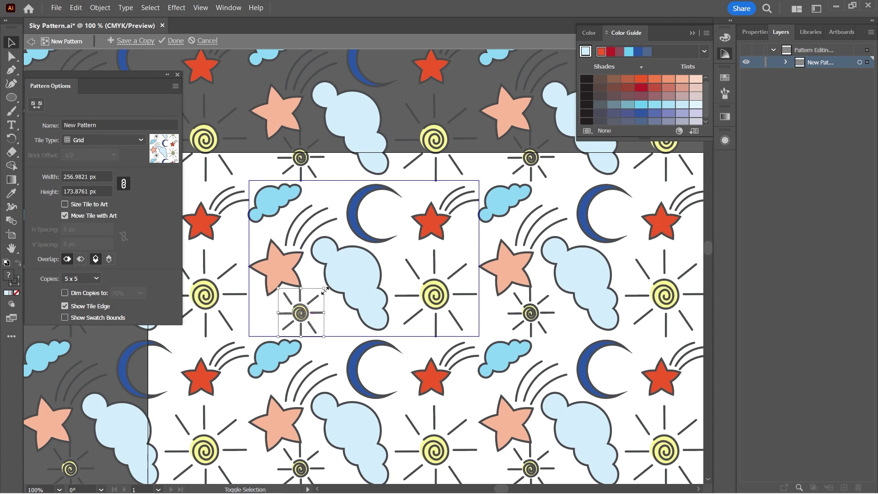
left_click_drag(323, 289, 296, 309)
Thin the small sun's spiral and rays to a 1 pt stroke.
key("ctrl+plus")
key("ctrl+plus")
key("ctrl+plus")
key("ctrl+plus")
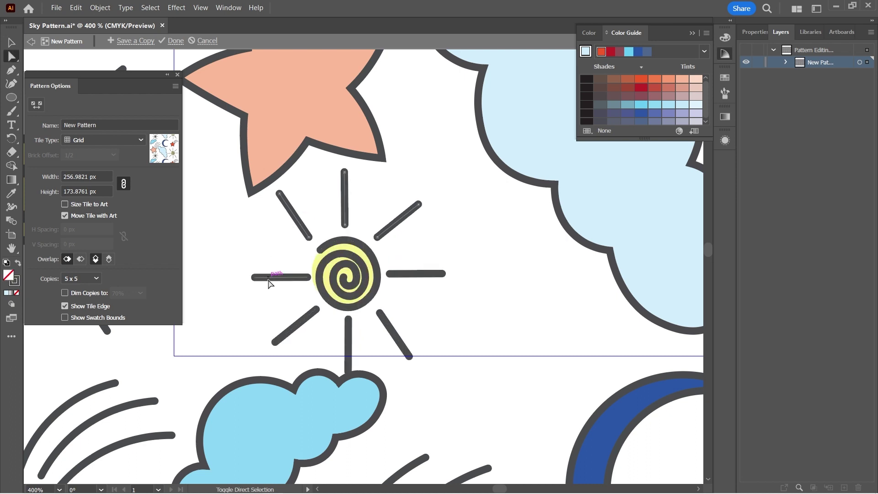
left_click(273, 278, "shift")
left_click(374, 260, "shift")
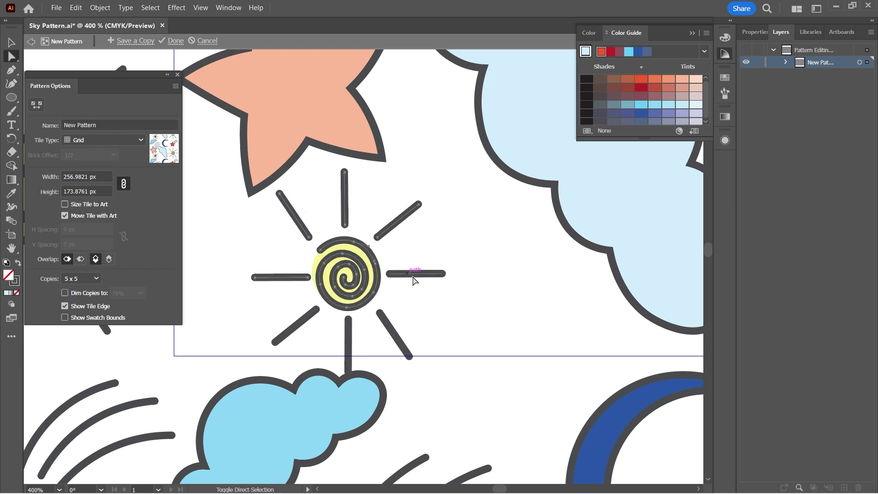
left_click(413, 274, "shift")
left_click(754, 32)
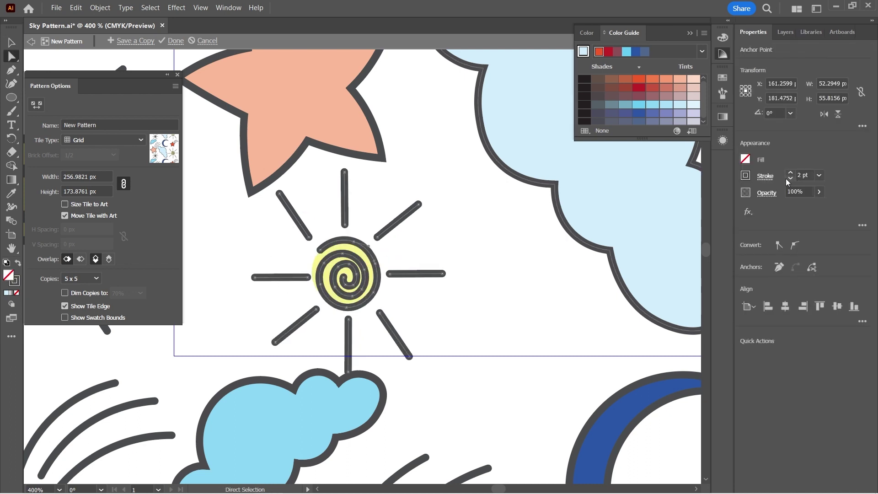
left_click(789, 178)
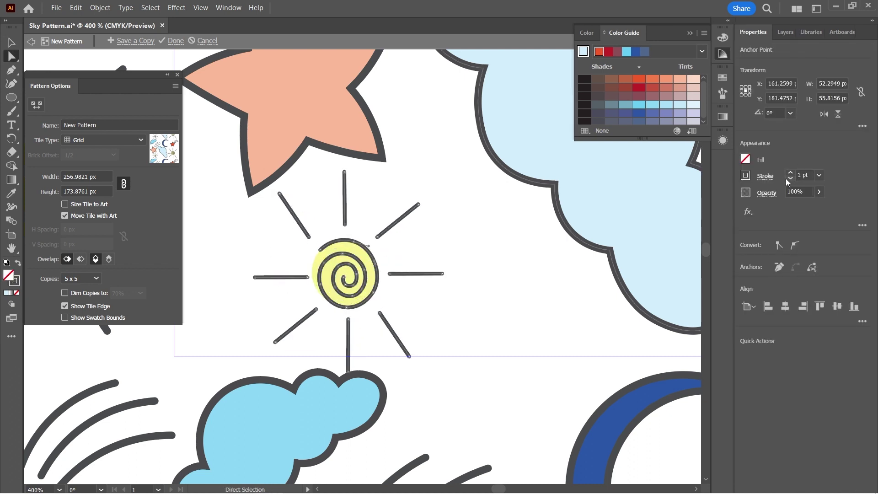
left_click(12, 43)
left_click(11, 55)
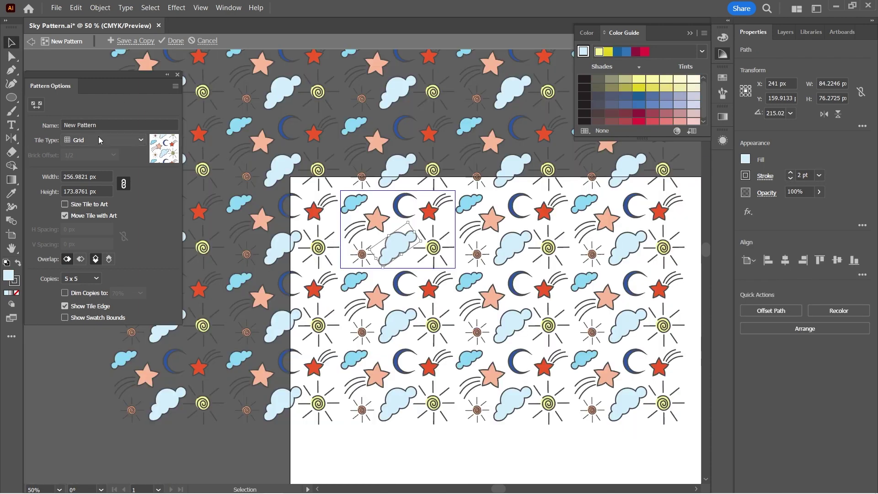
Name the pattern Sky Pattern and finish pattern editing.
triple_click(82, 124)
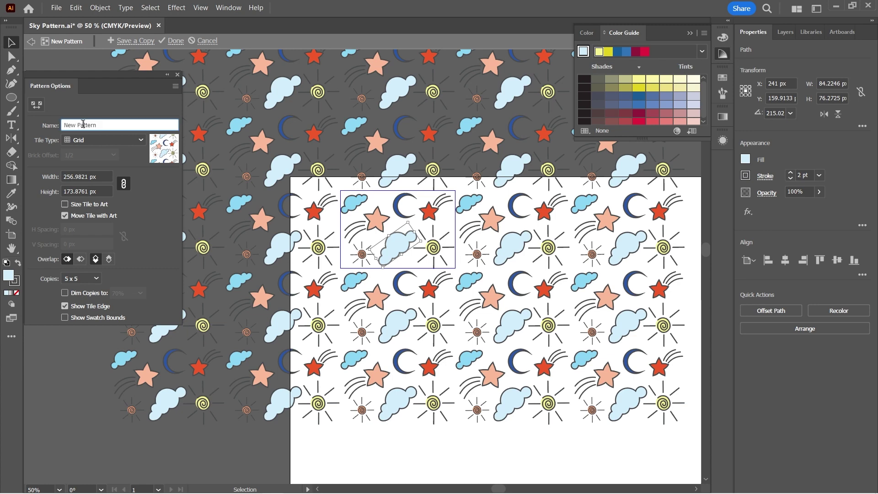
type("Sky Patter")
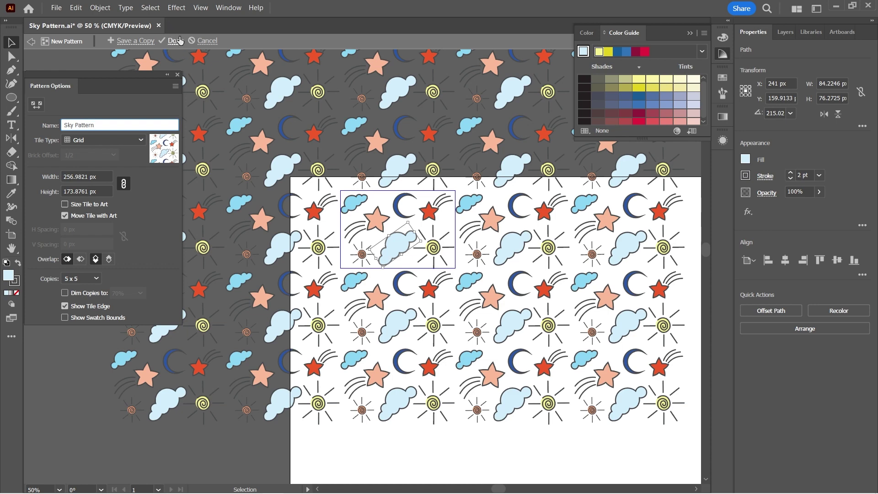
key("Return")
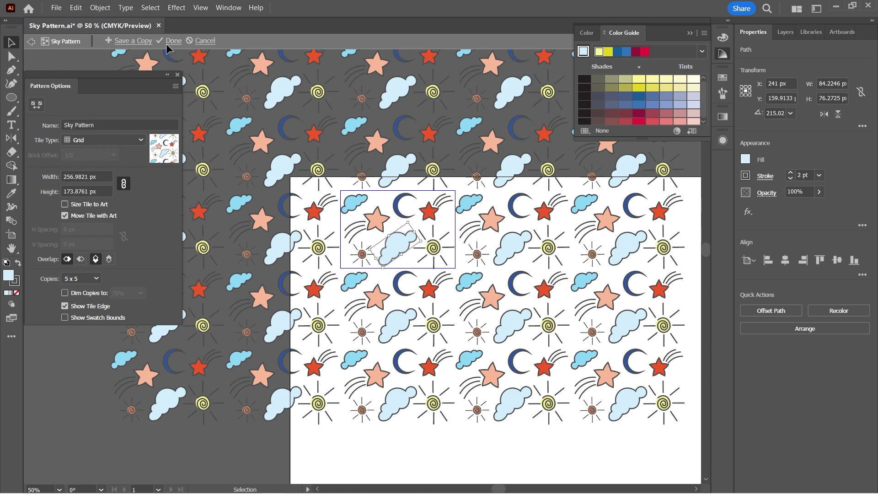
left_click(179, 40)
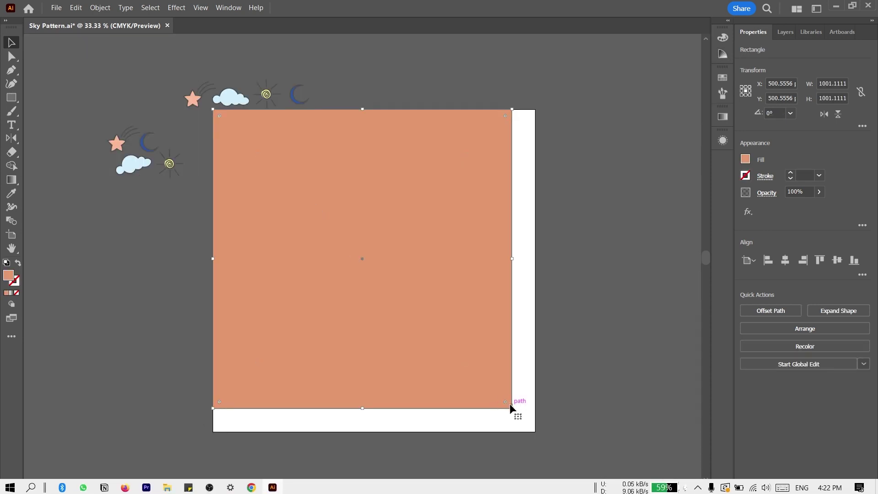
Enlarge the rectangle to cover the artboard at 1080 × 1080 px and fill it with the Sky Pattern swatch.
left_click_drag(511, 407, 536, 432)
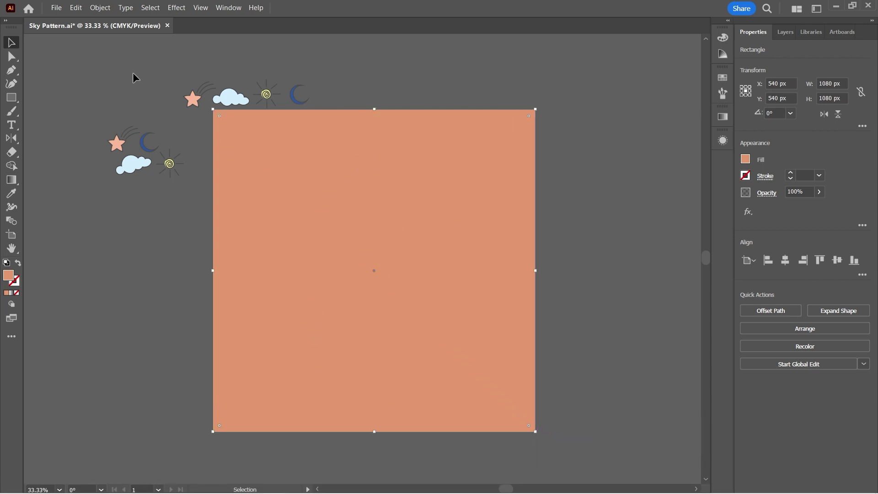
left_click(721, 78)
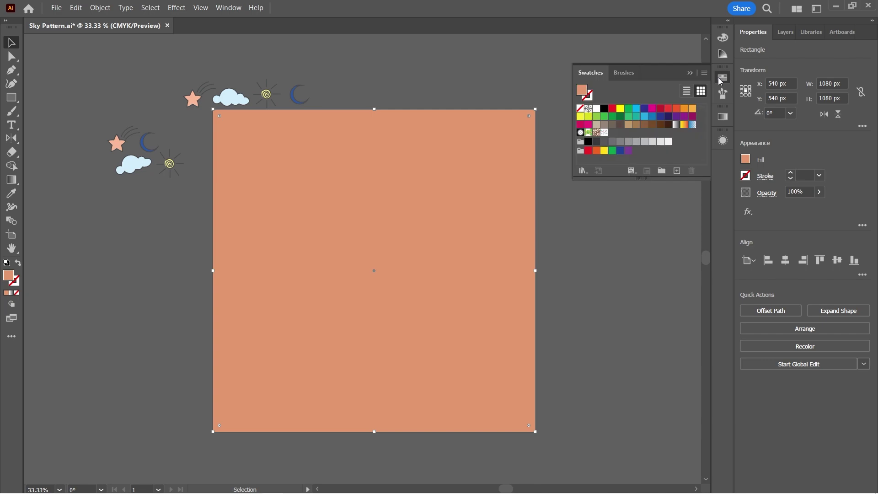
left_click(605, 133)
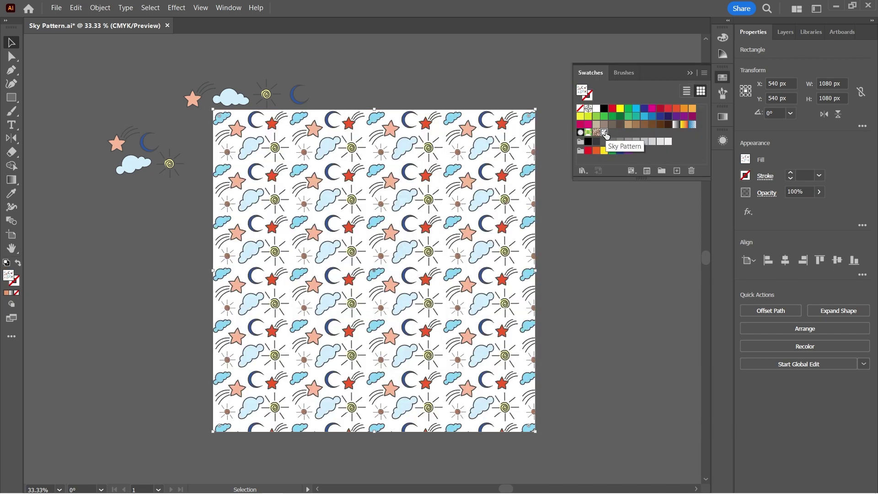